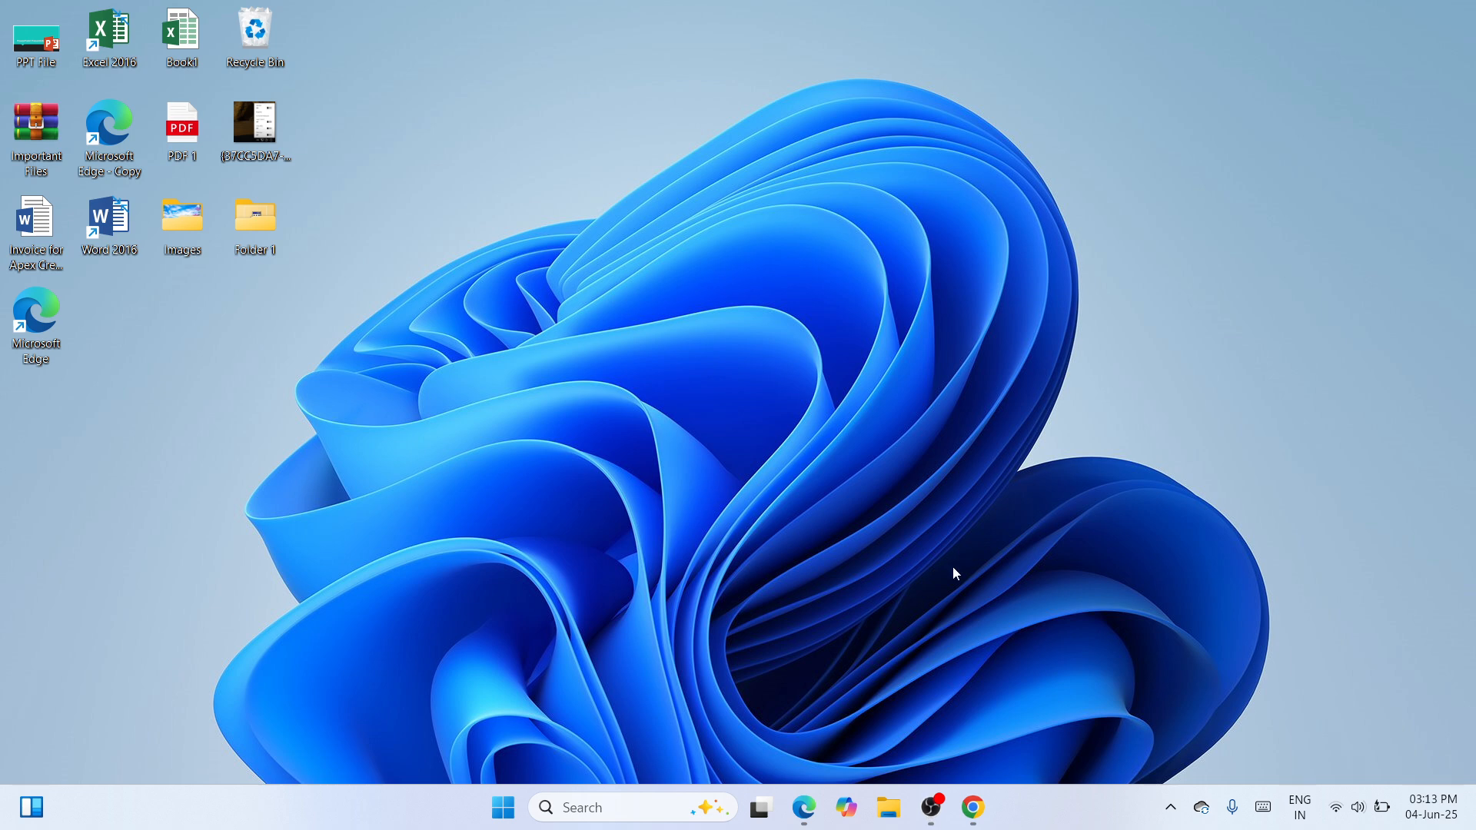
Switch to Chrome and open the HP Support software and driver page for the HP LaserJet Pro M12a from the search results
left_click(973, 816)
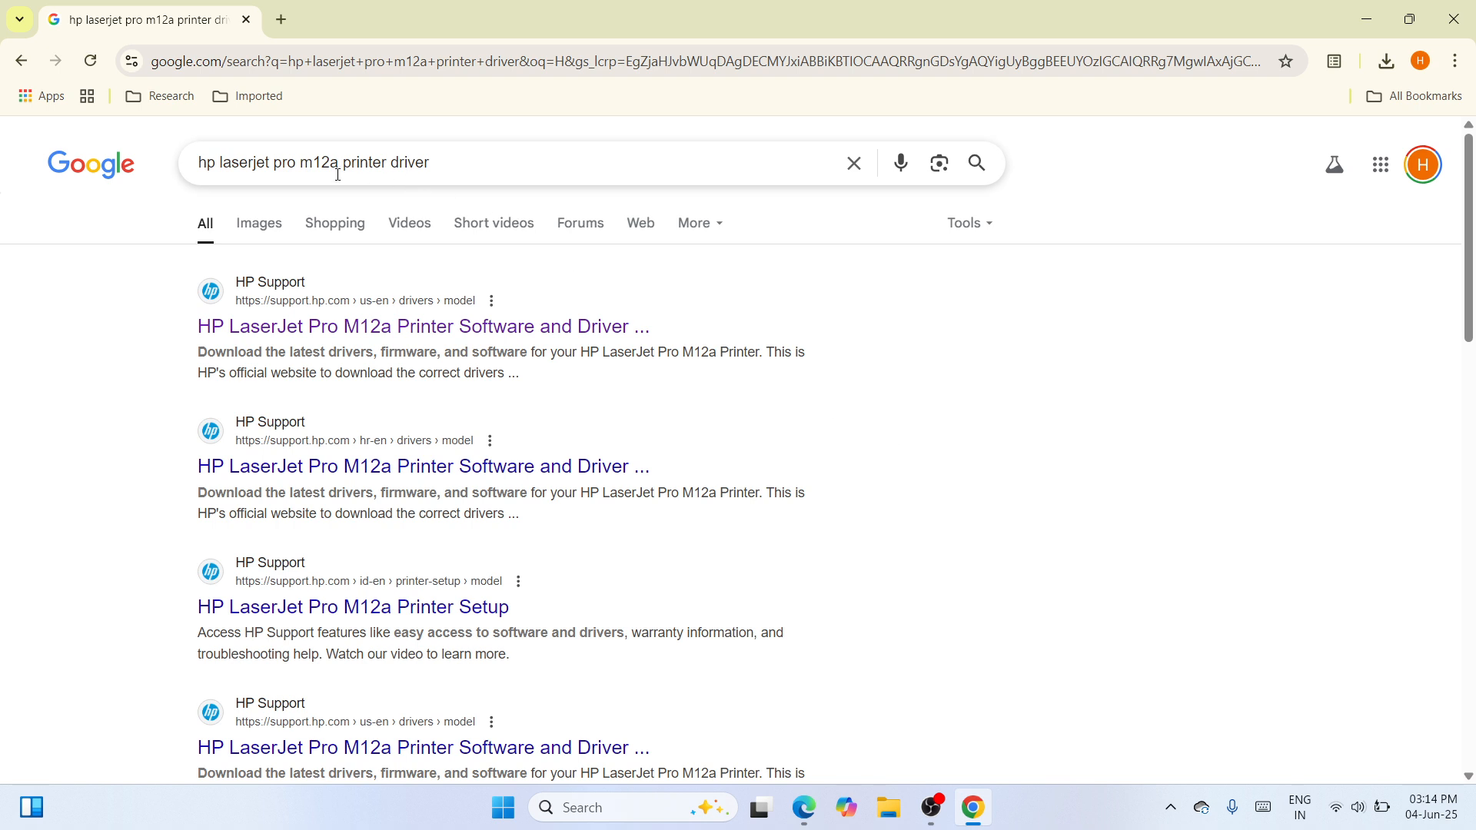
left_click_drag(199, 165, 481, 162)
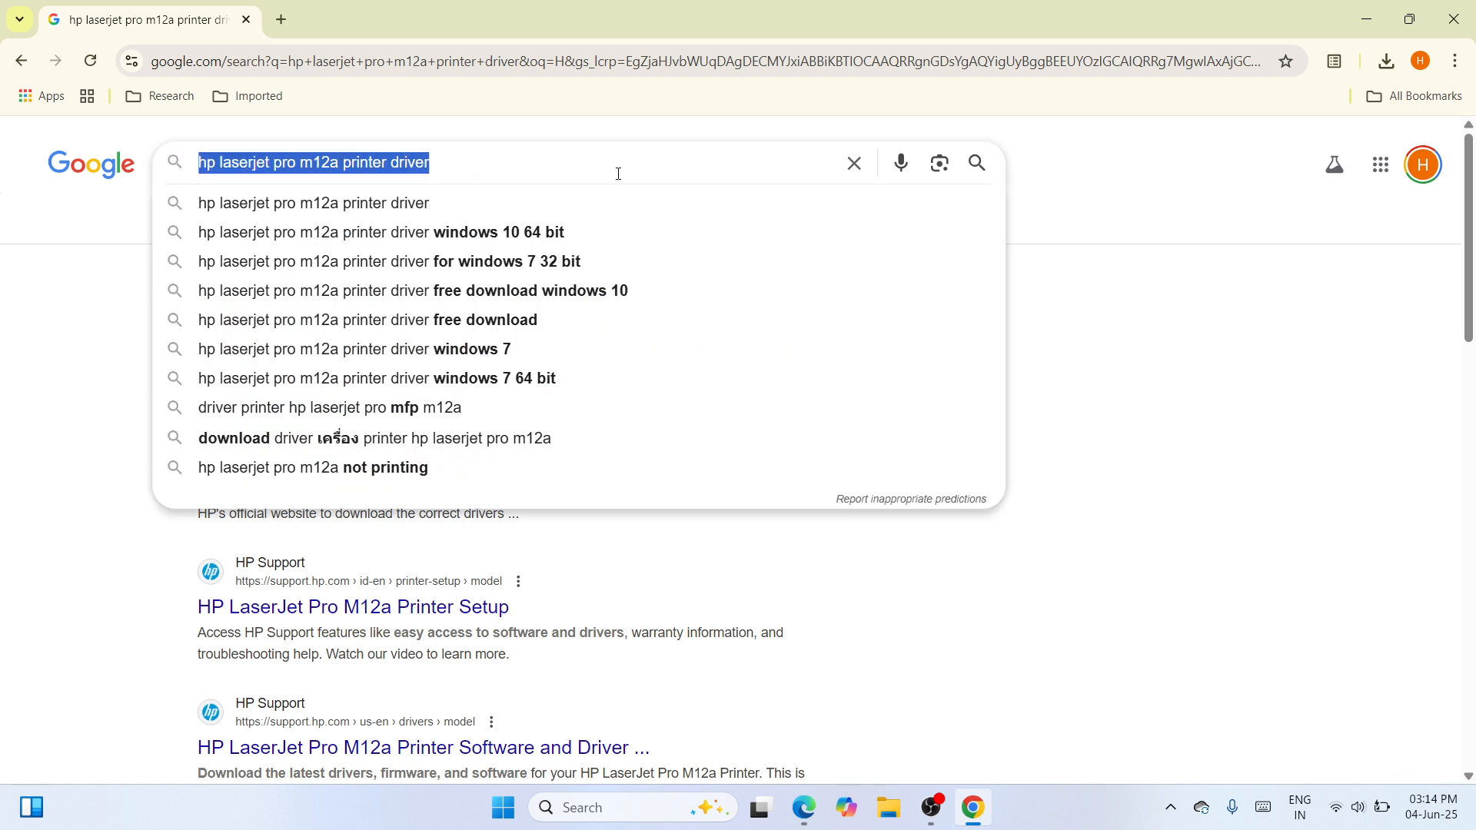
left_click(1092, 392)
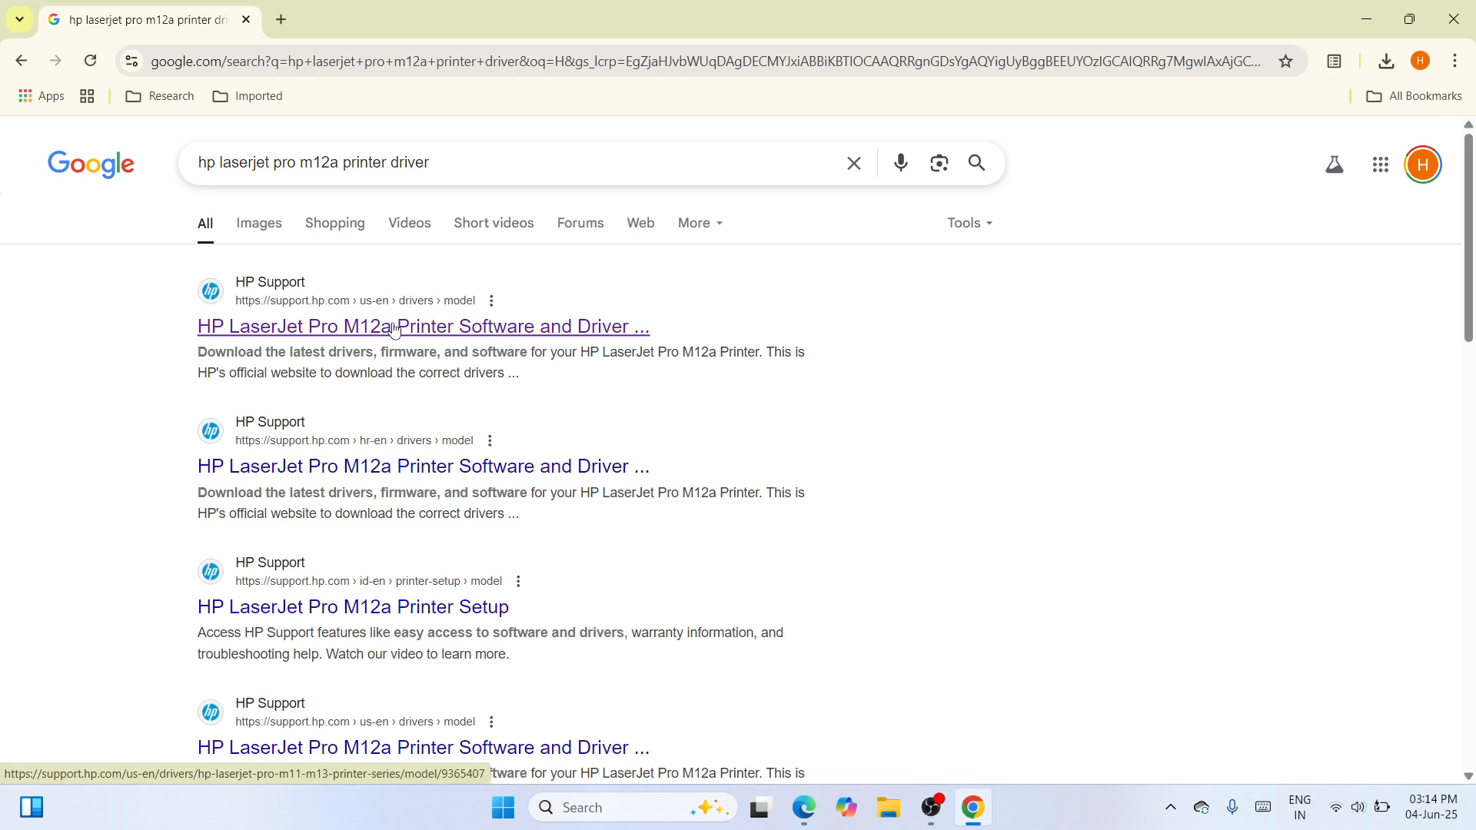
left_click(435, 331)
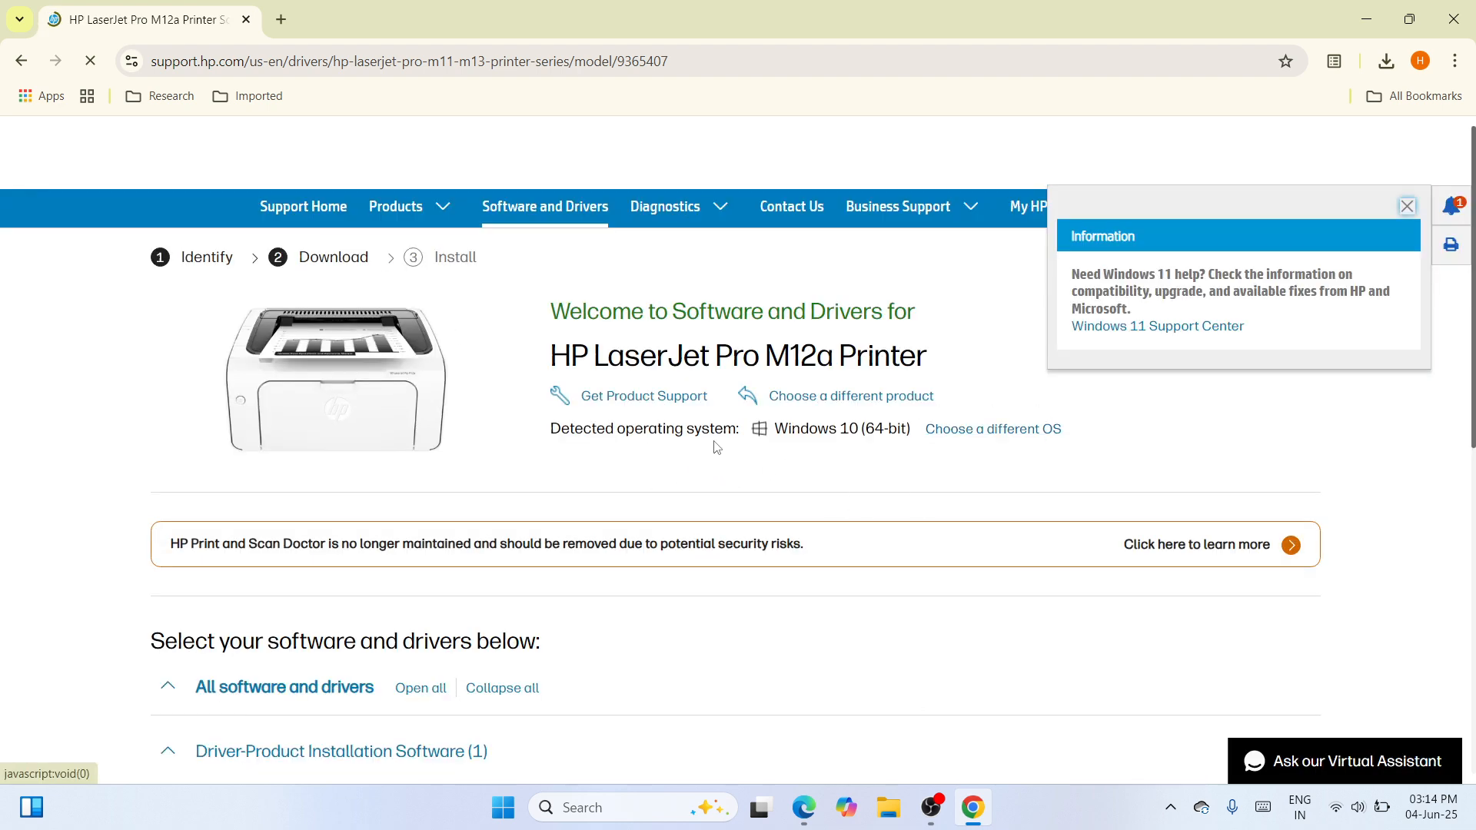
Set the preferred operating system for the printer's drivers to Windows 11 and view the matching driver software
left_click(1010, 431)
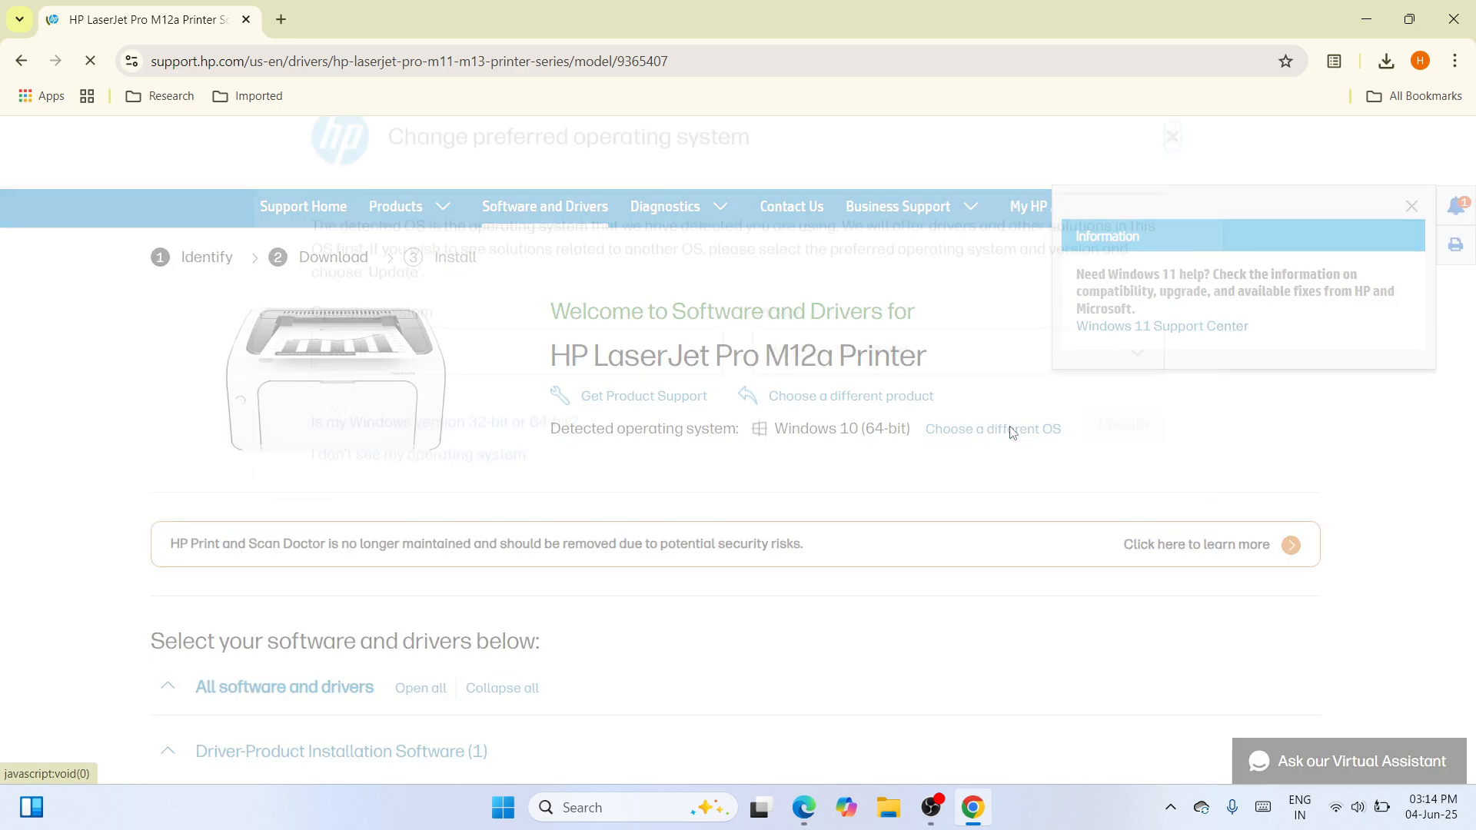
left_click(1145, 453)
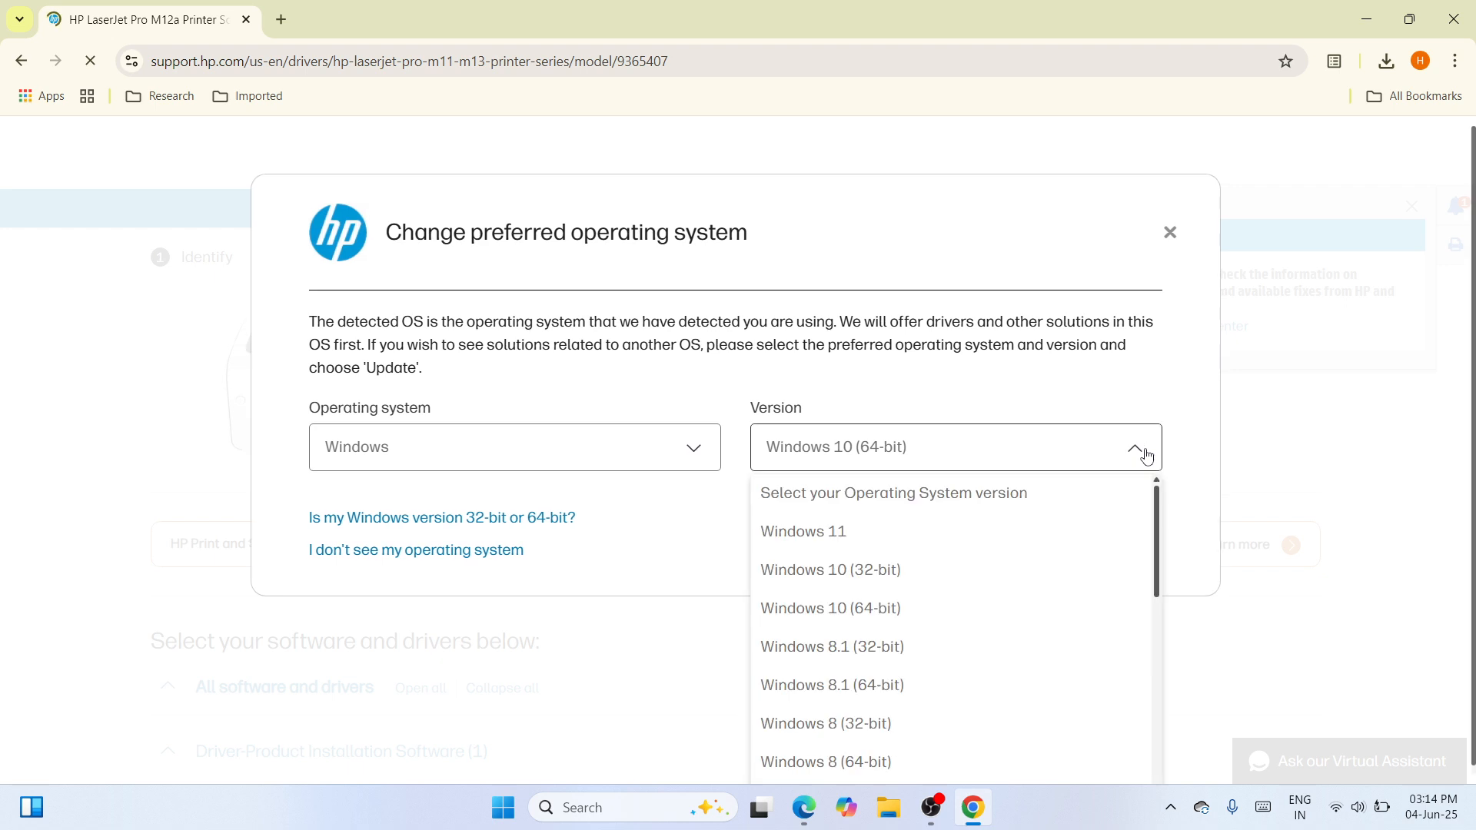
left_click(1051, 533)
left_click(1134, 538)
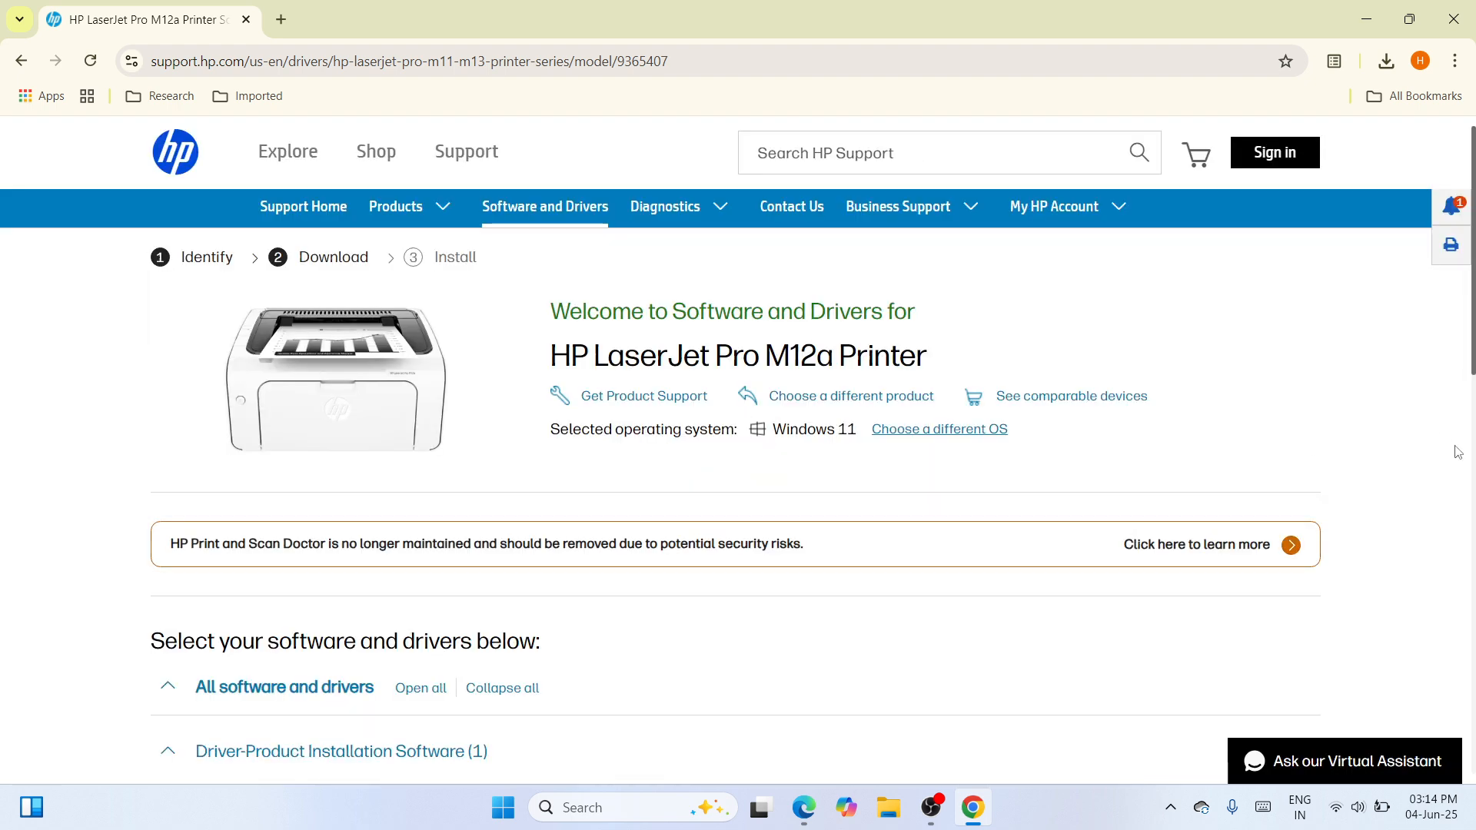
left_click_drag(1472, 358, 1473, 497)
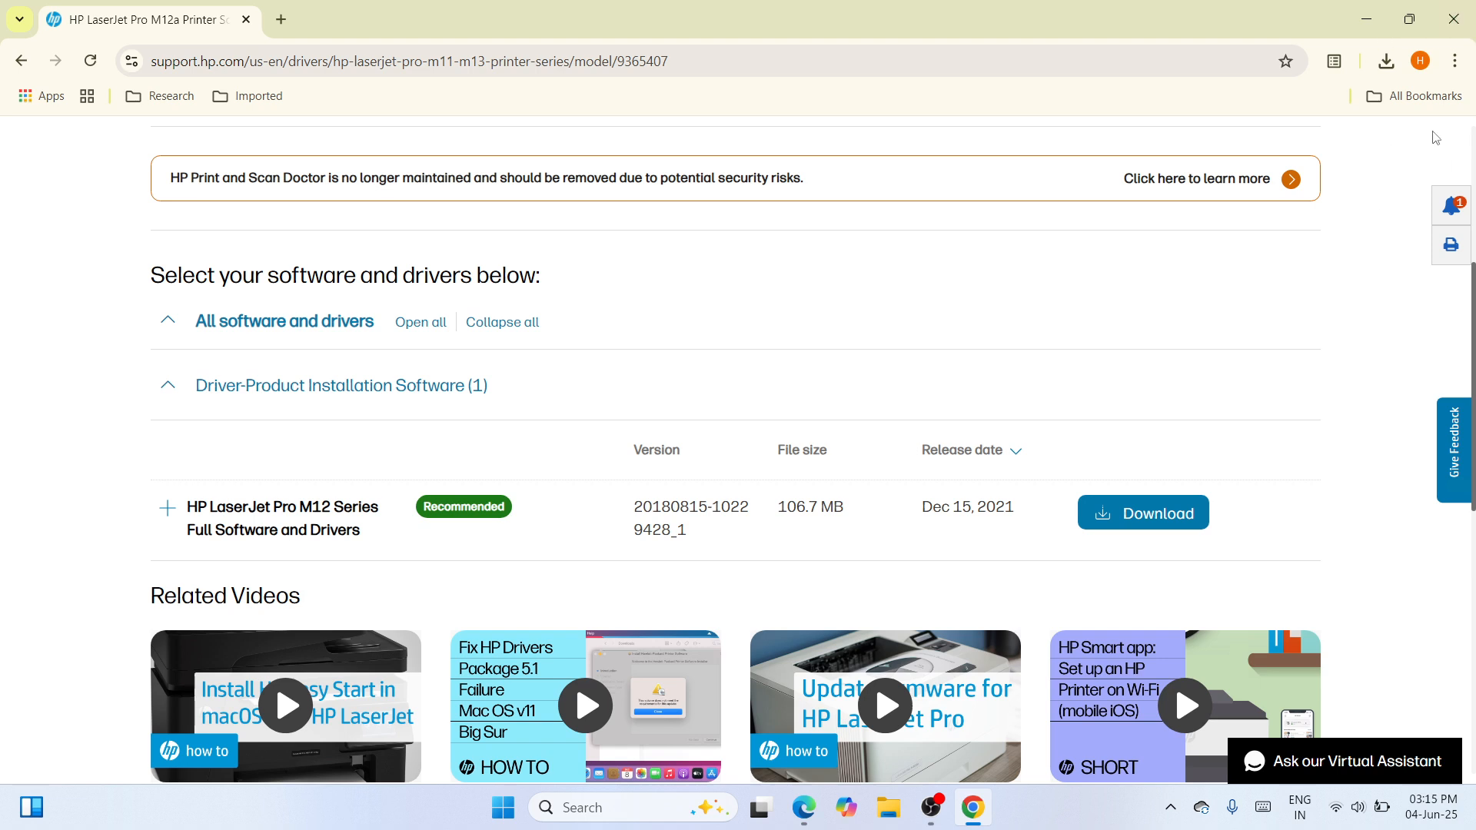
Move the downloaded hp_LJPM11-M13_Full_Solution installer from its download folder to an empty area of the desktop
left_click(1388, 68)
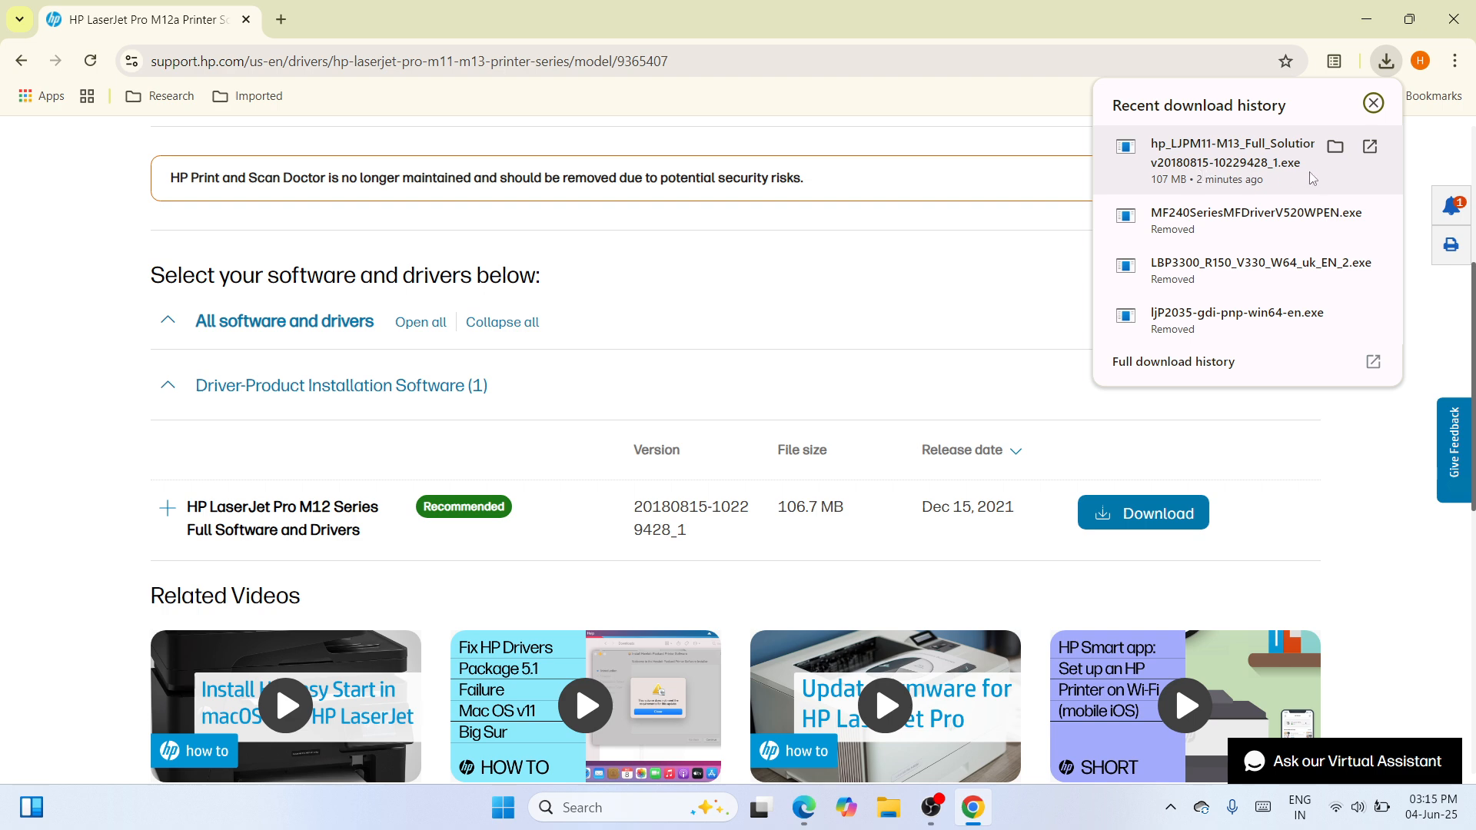
left_click(1335, 148)
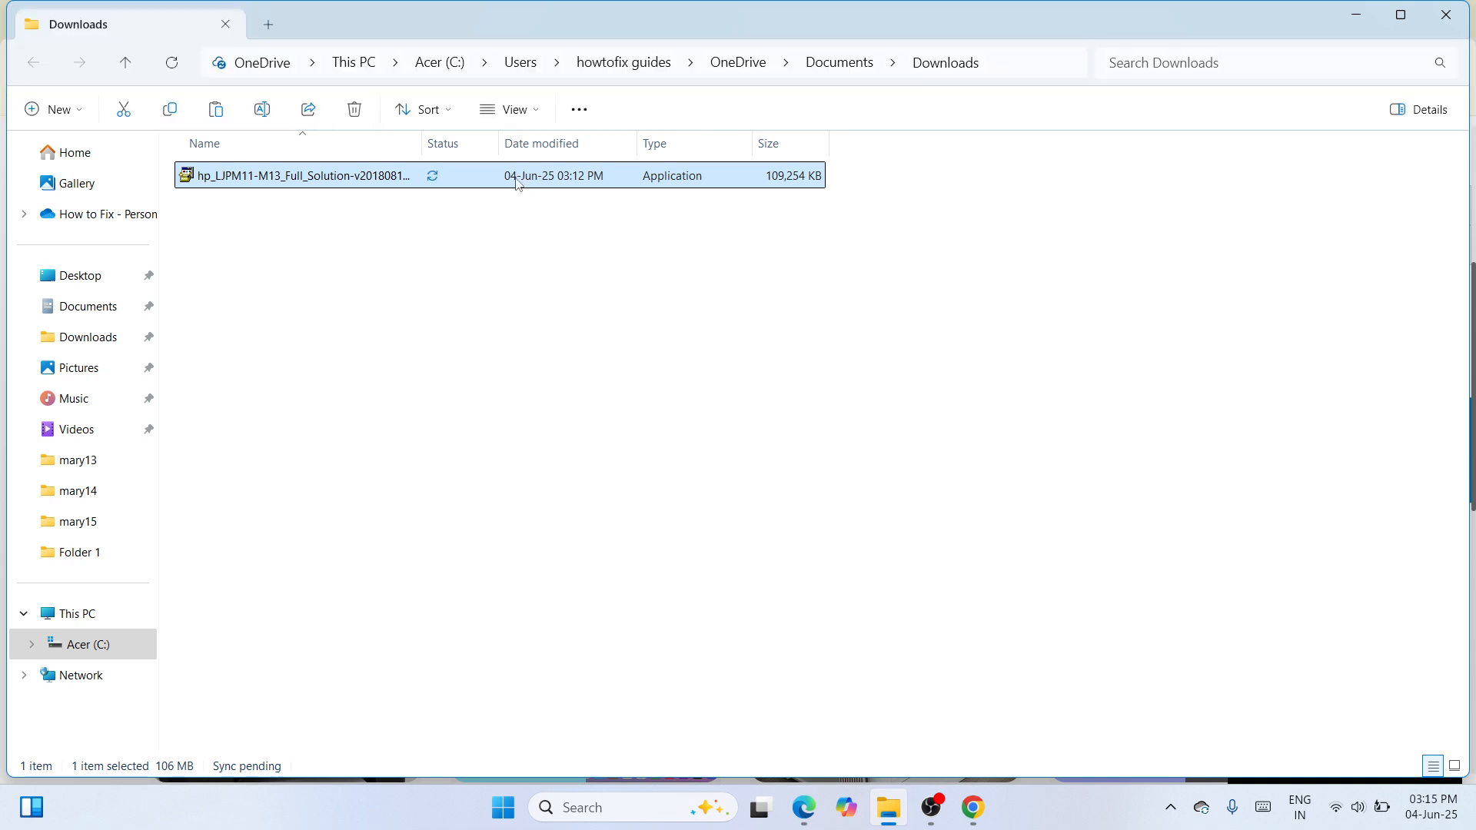
right_click(518, 183)
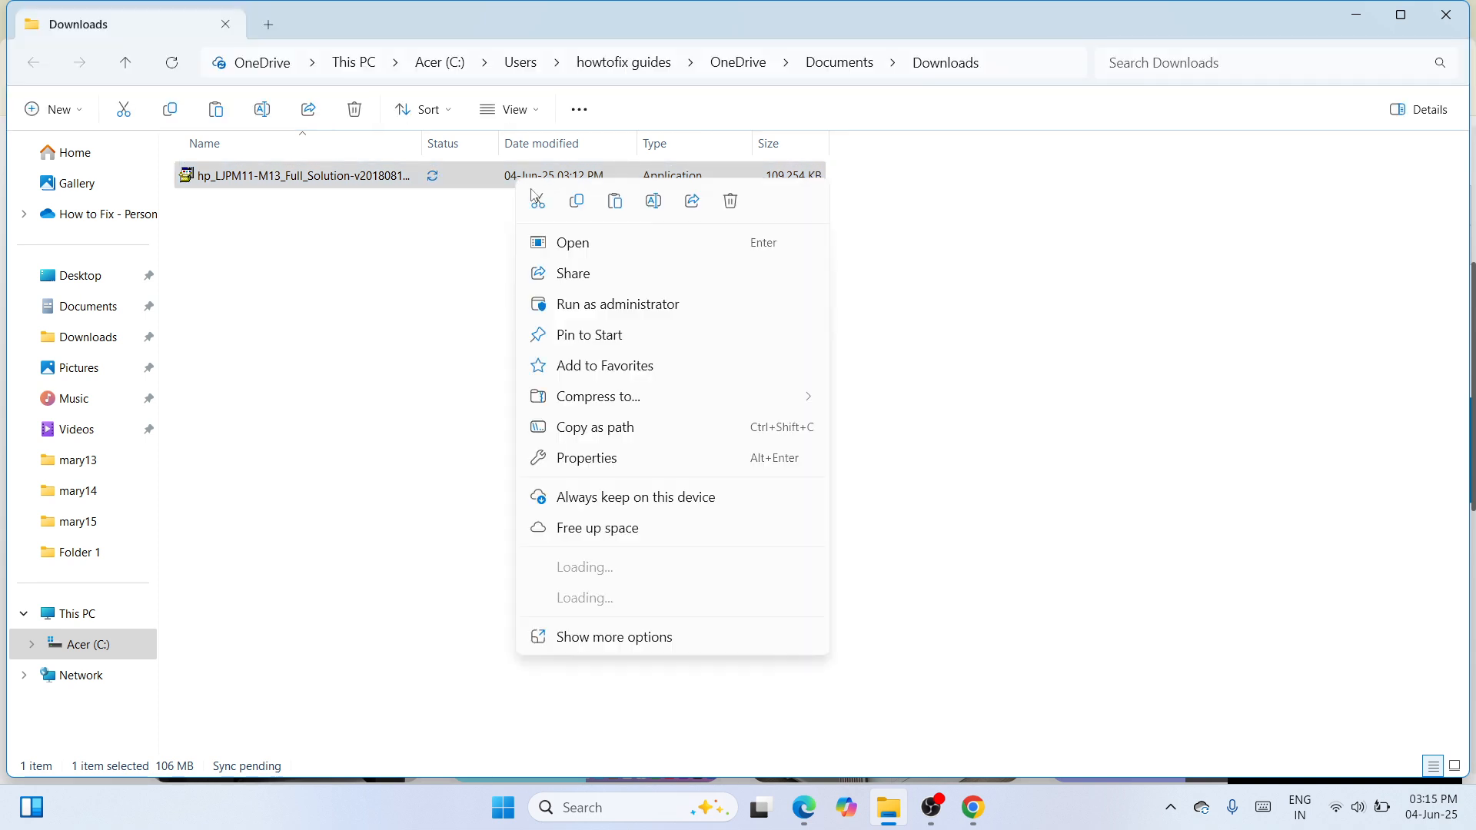
left_click(541, 203)
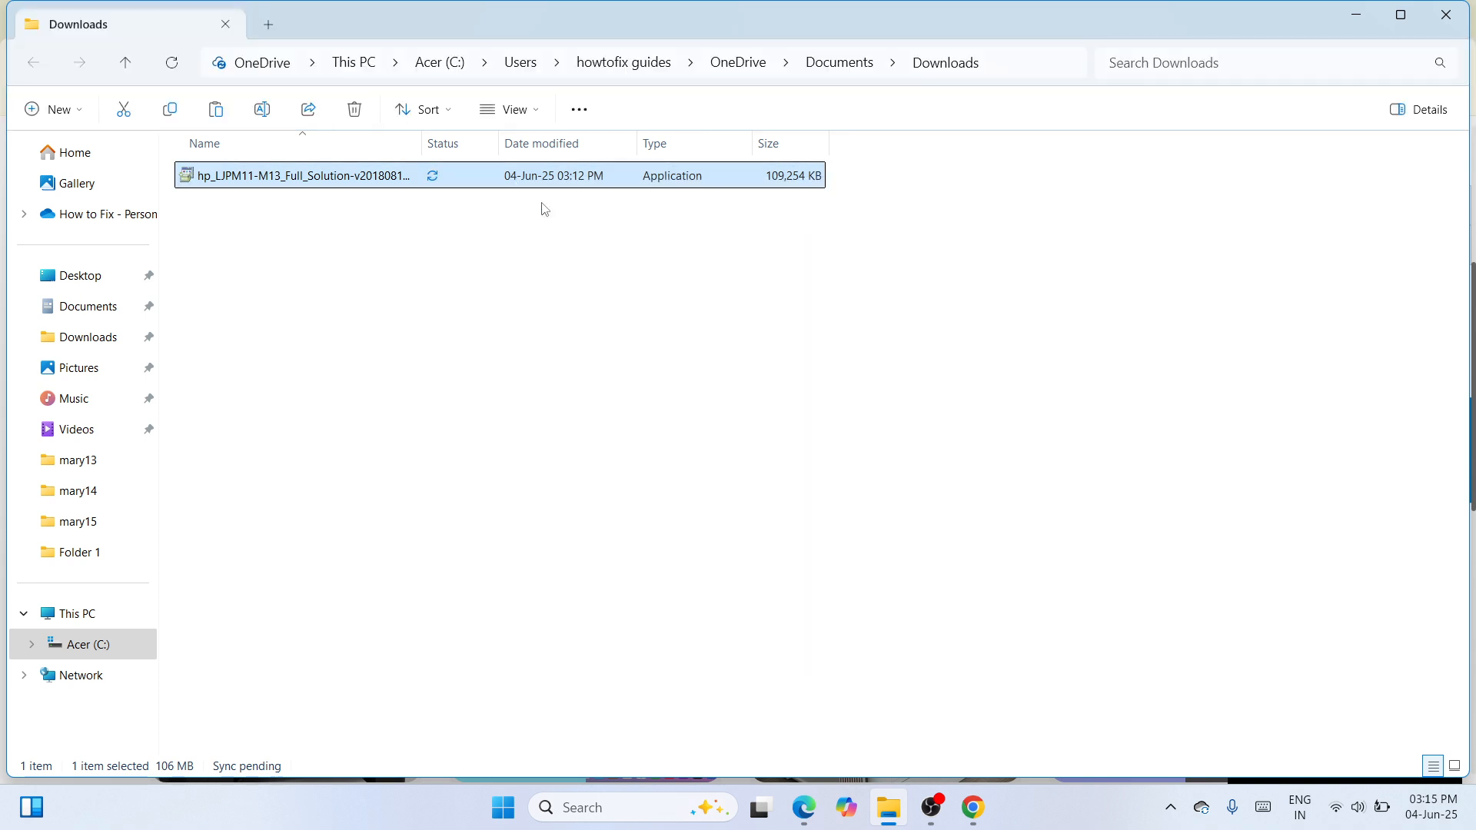
left_click(1457, 13)
left_click(1459, 13)
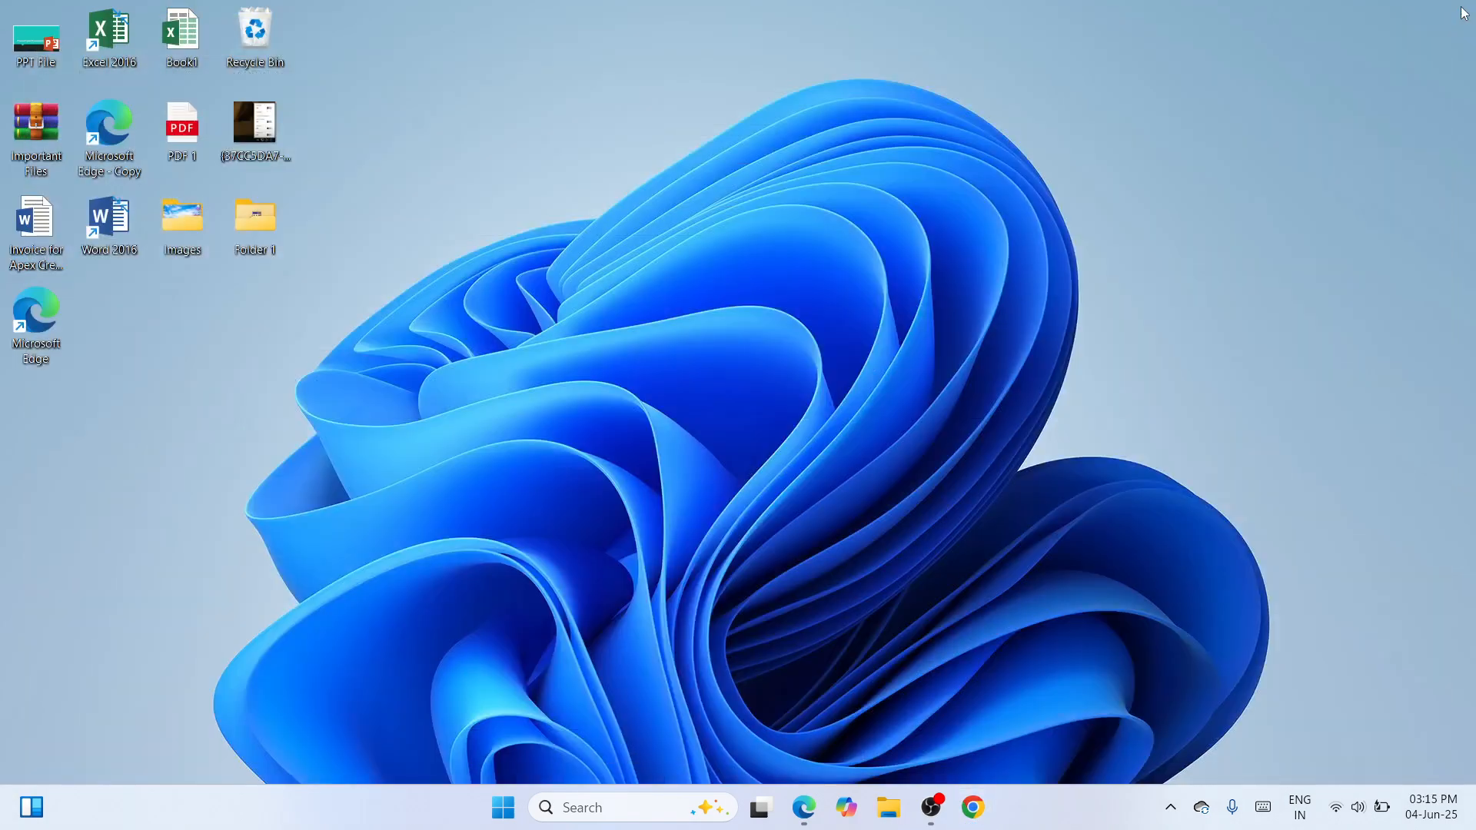
right_click(832, 227)
left_click(841, 243)
left_click_drag(36, 46, 538, 246)
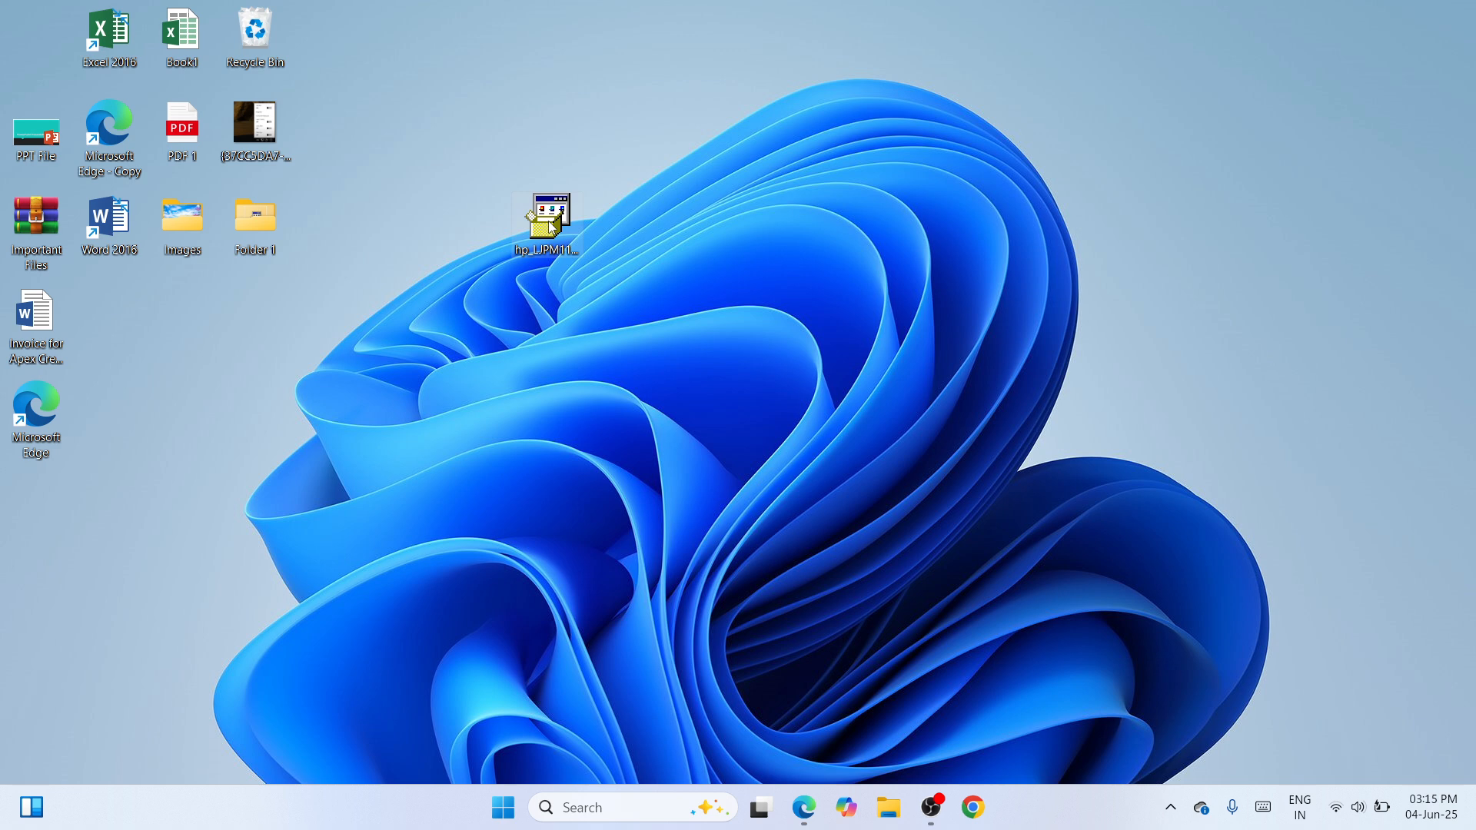
right_click(549, 223)
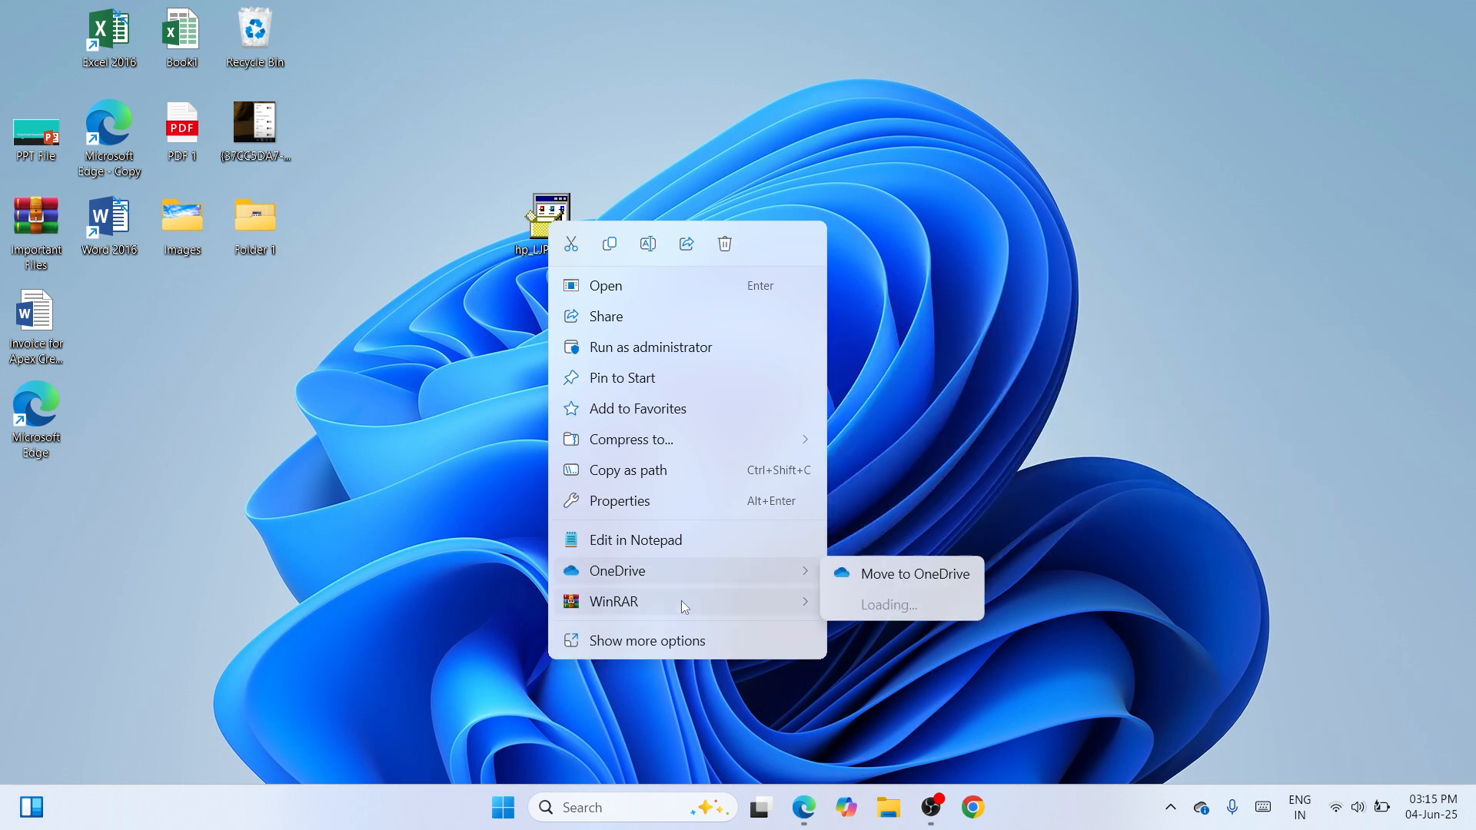
mouse_move(684, 602)
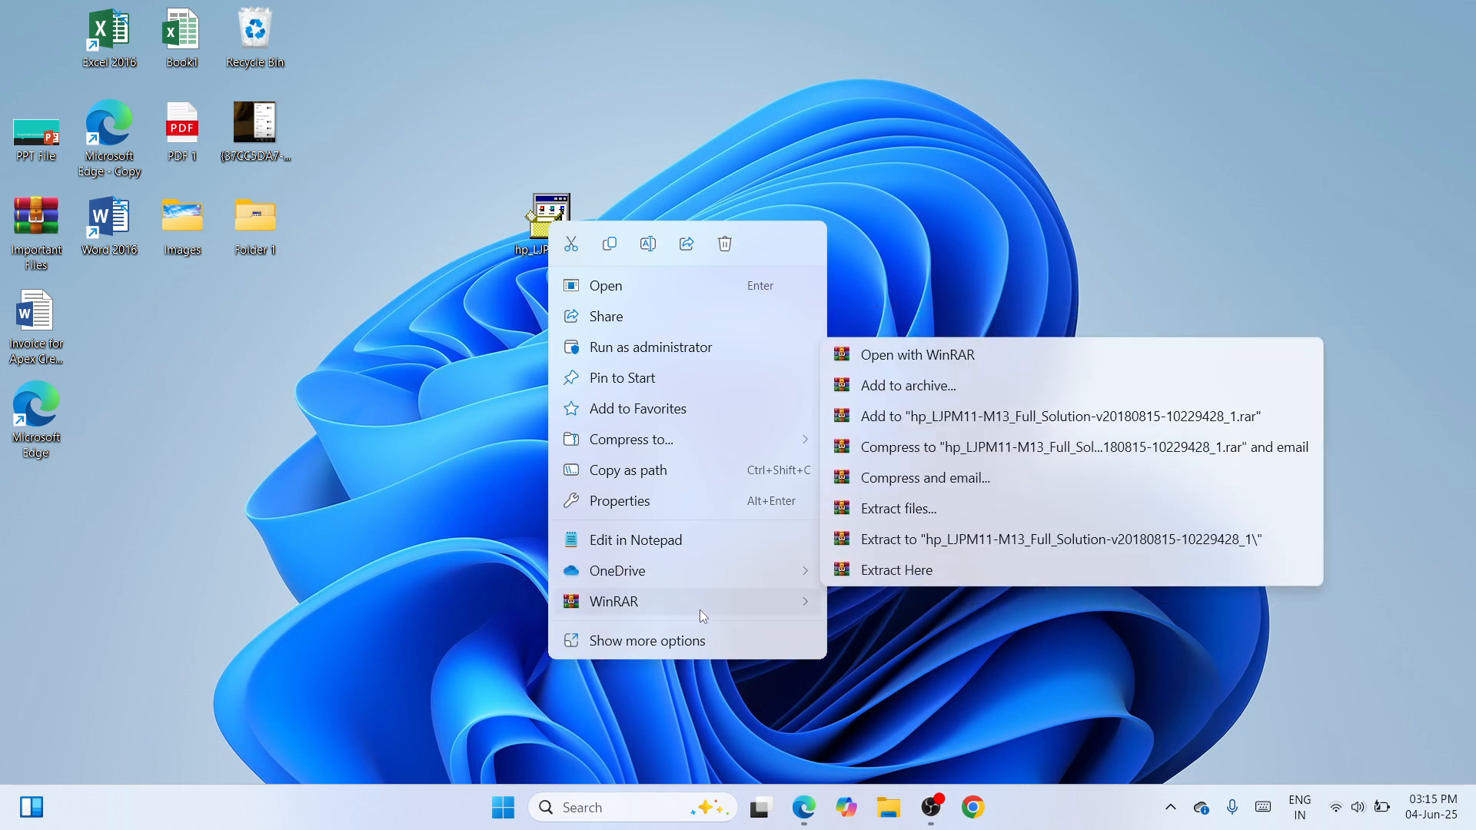
left_click(1026, 537)
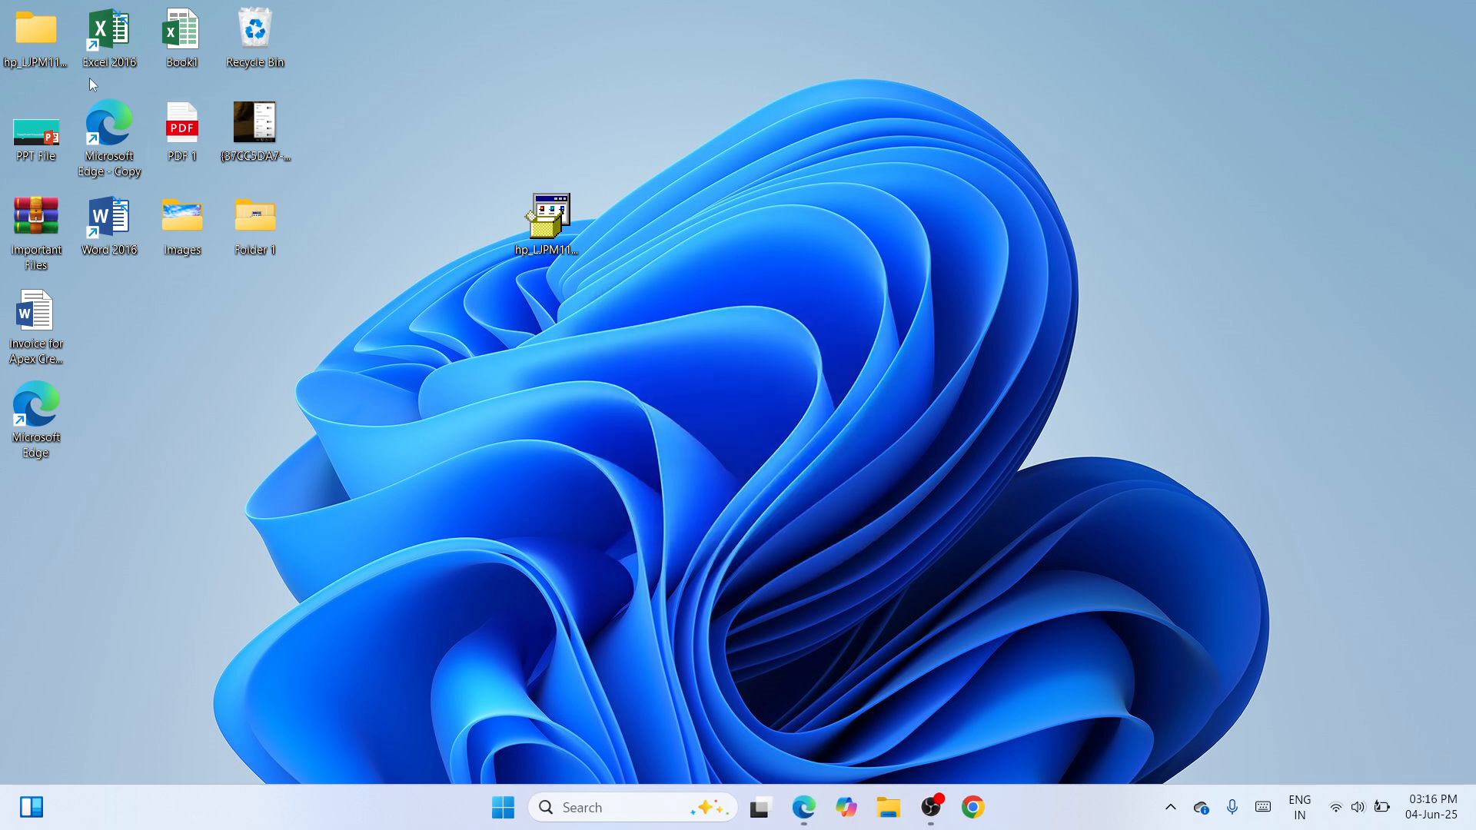
left_click_drag(55, 53, 480, 220)
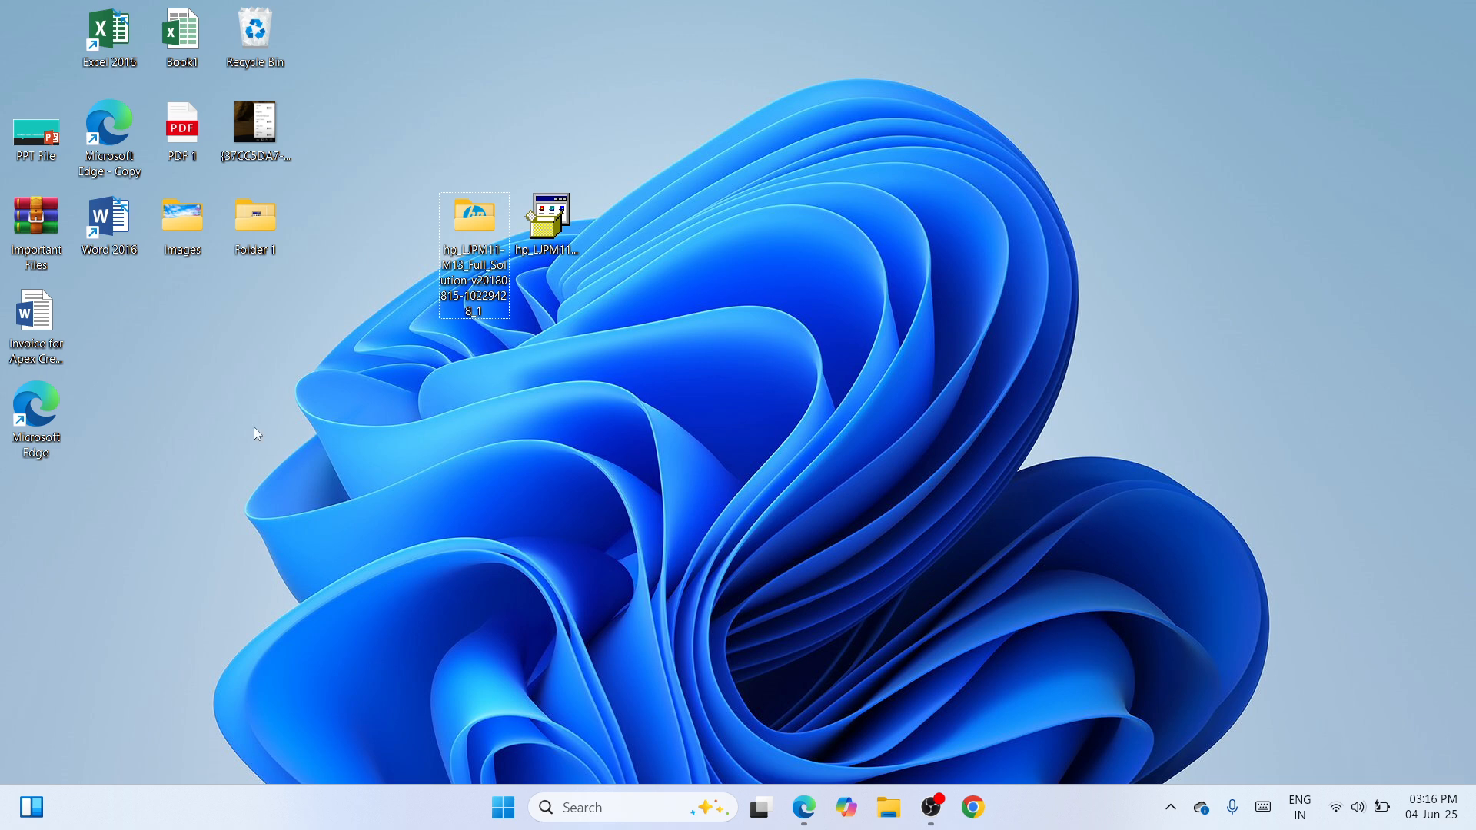
Go to Printers & scanners in Windows Settings and start adding an unlisted printer manually
right_click(507, 813)
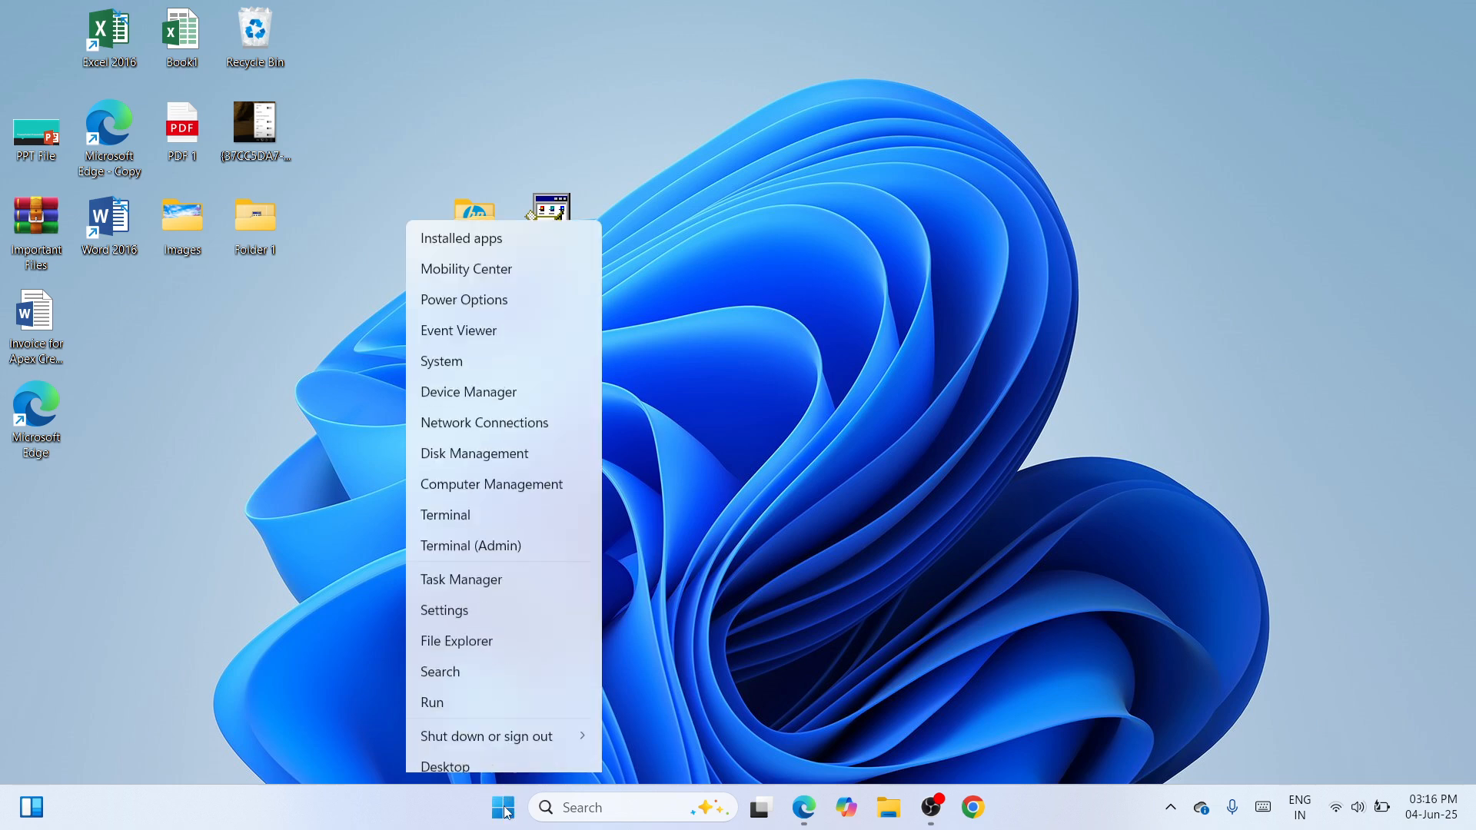
left_click(495, 601)
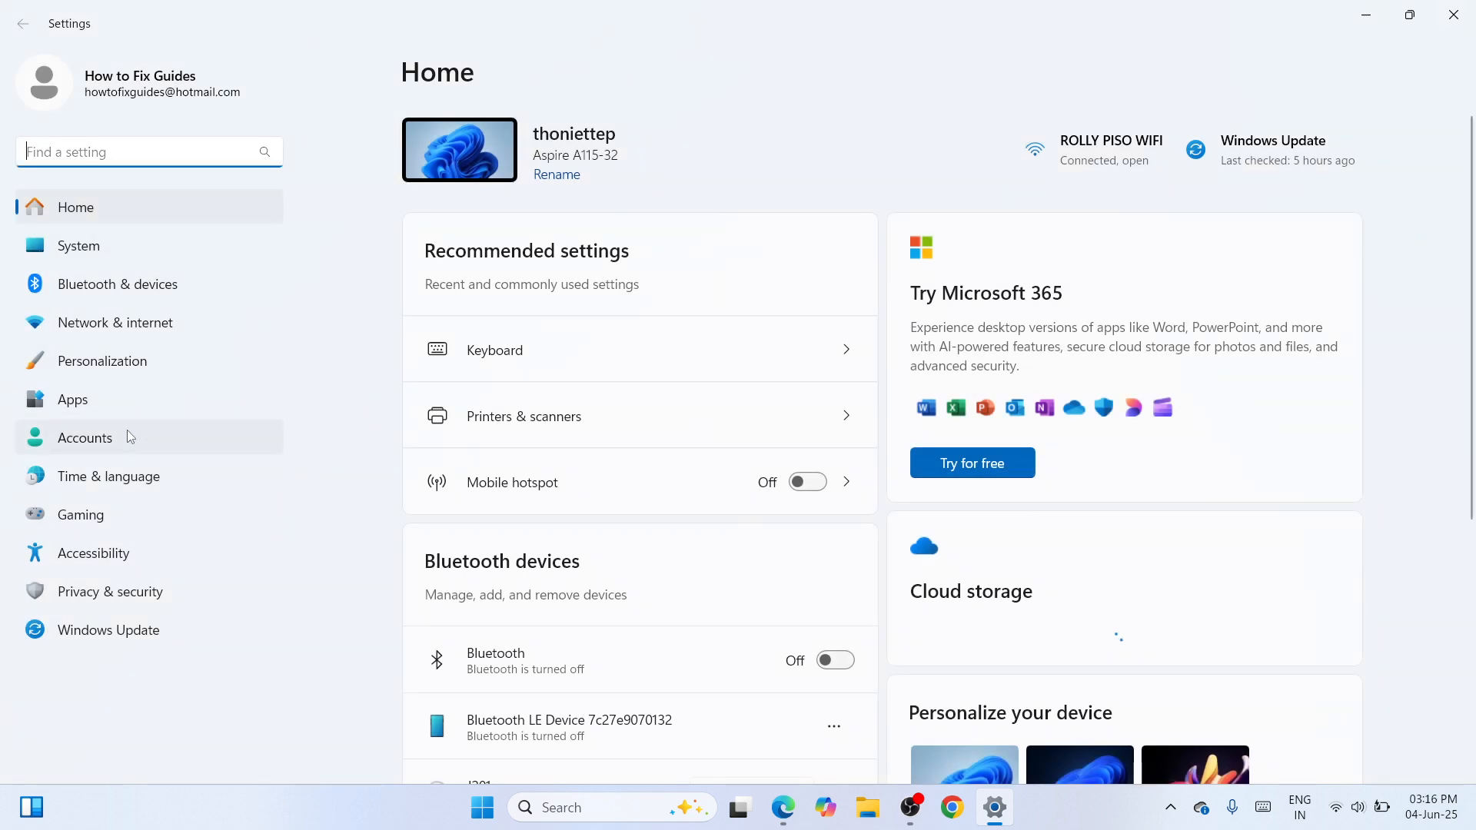
left_click(123, 296)
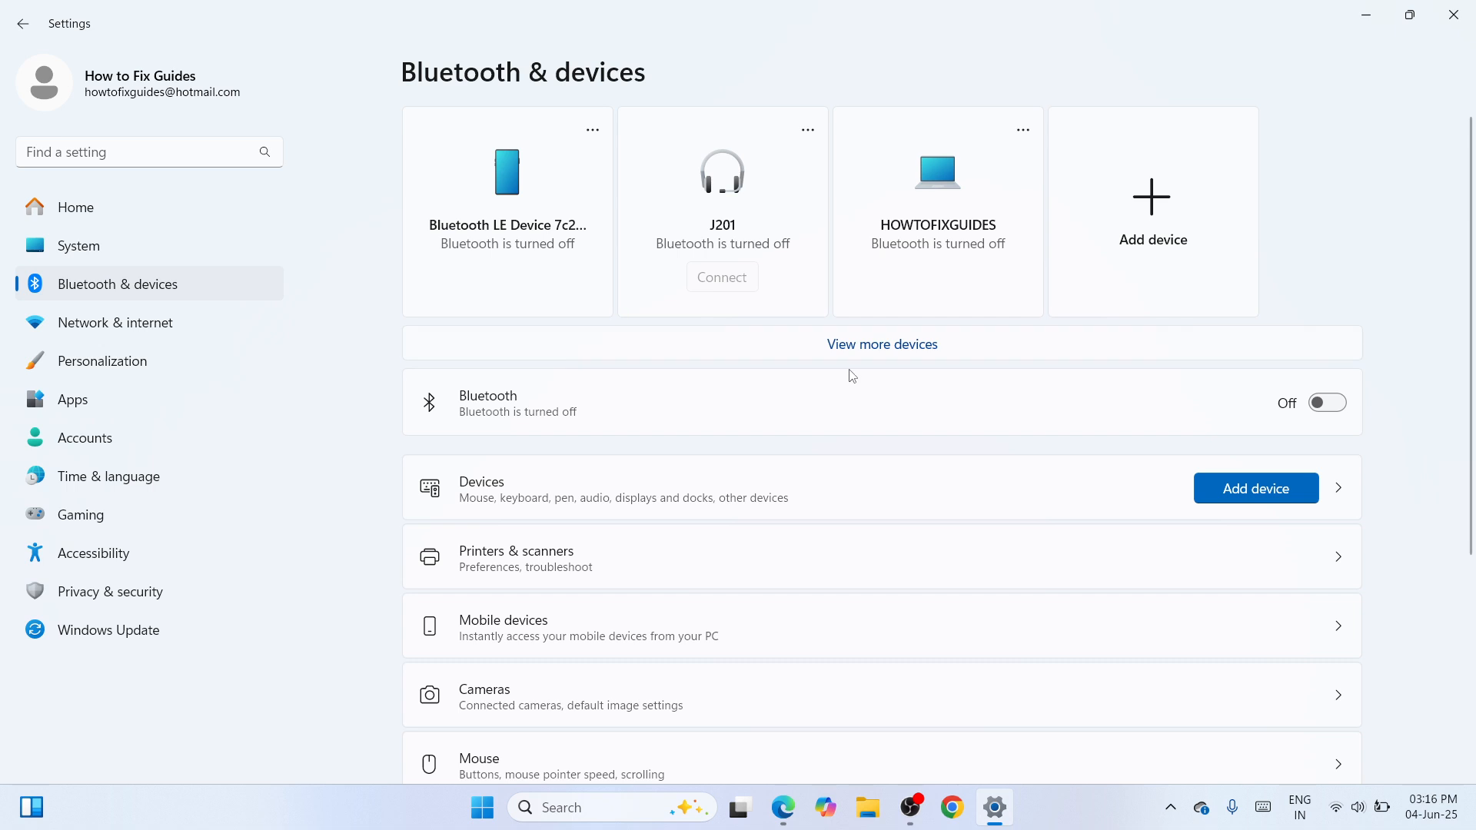
left_click(832, 573)
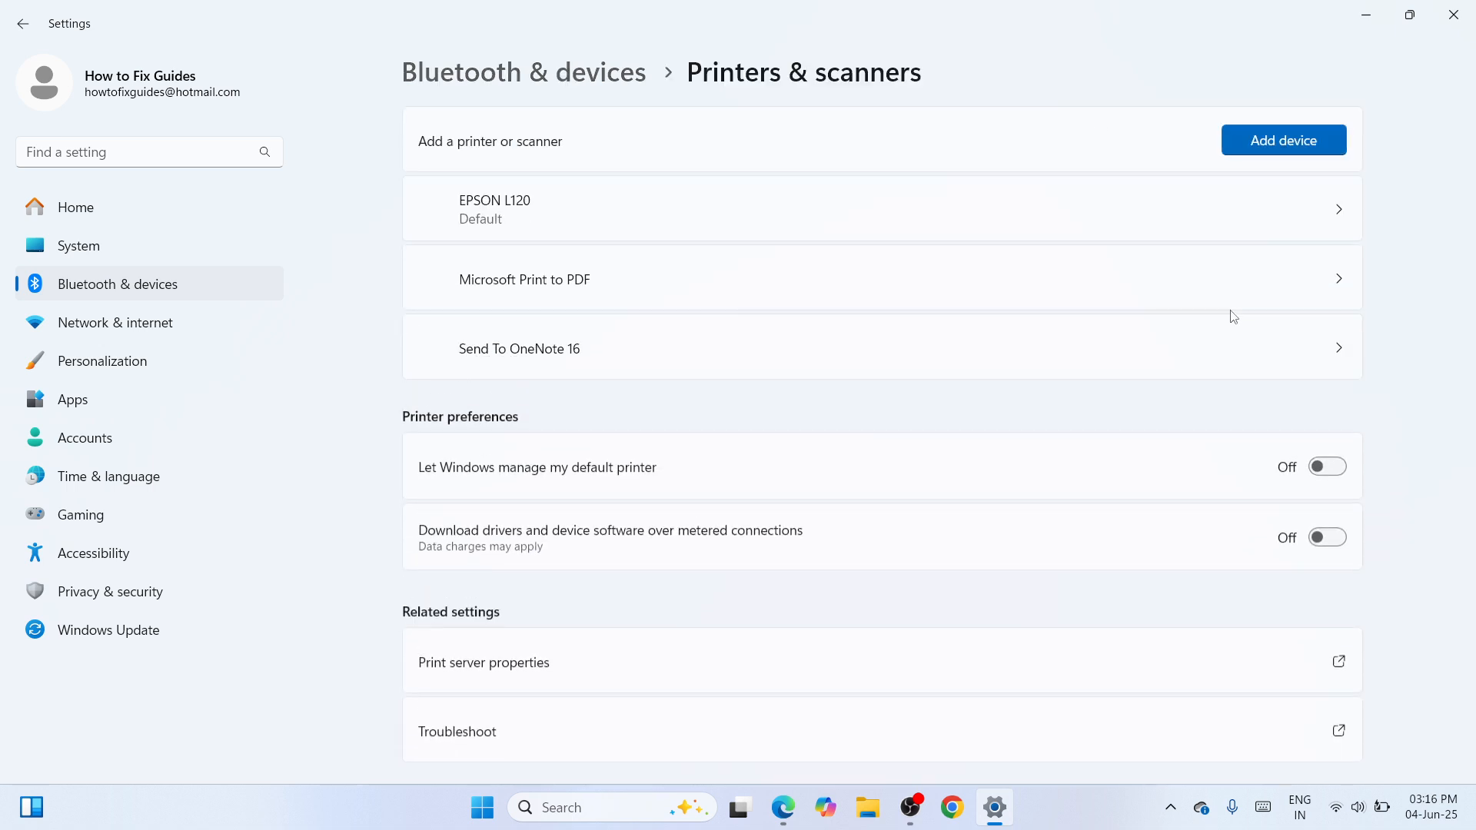
left_click(1316, 148)
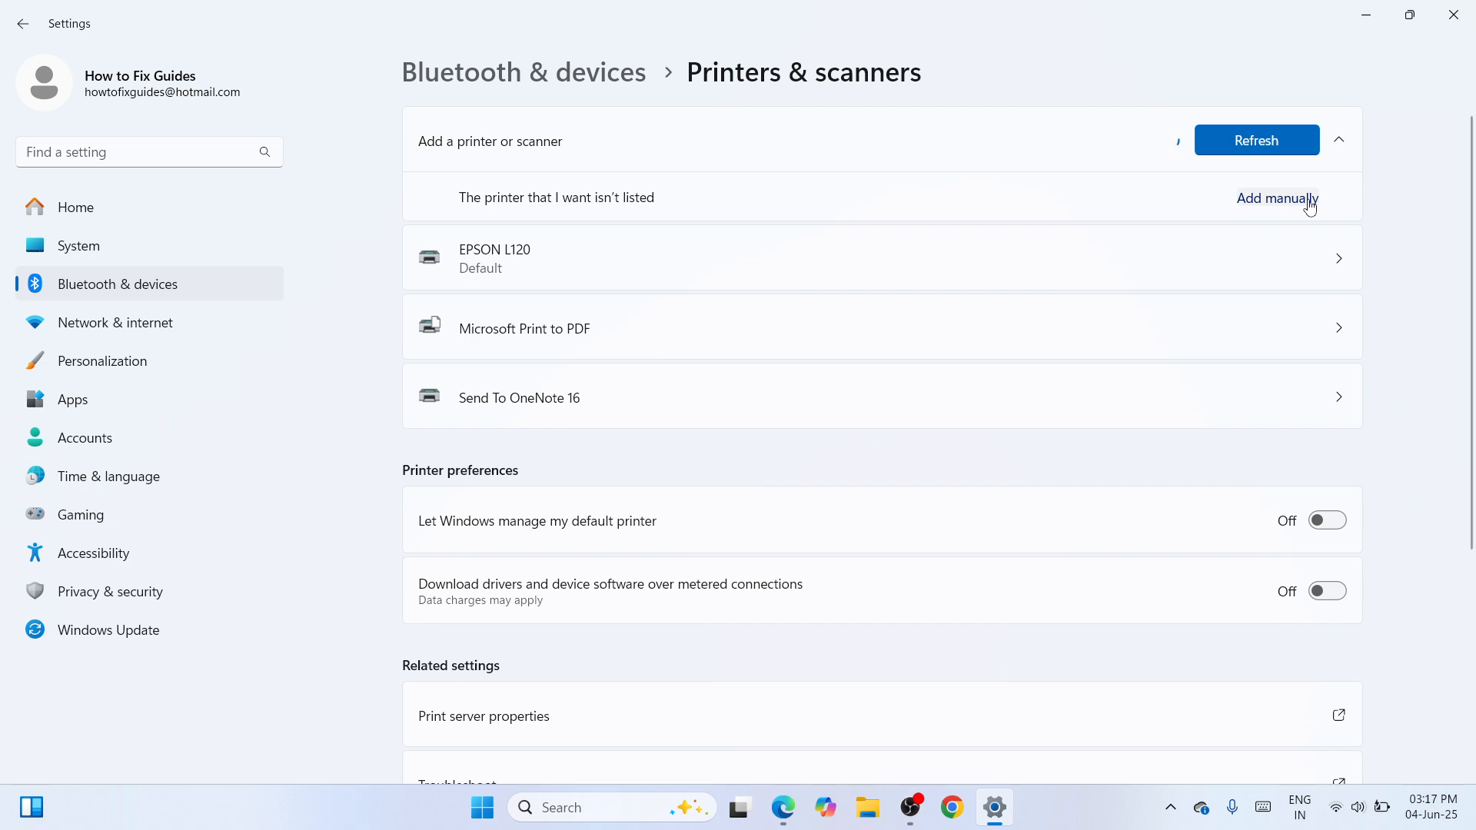
left_click(1278, 198)
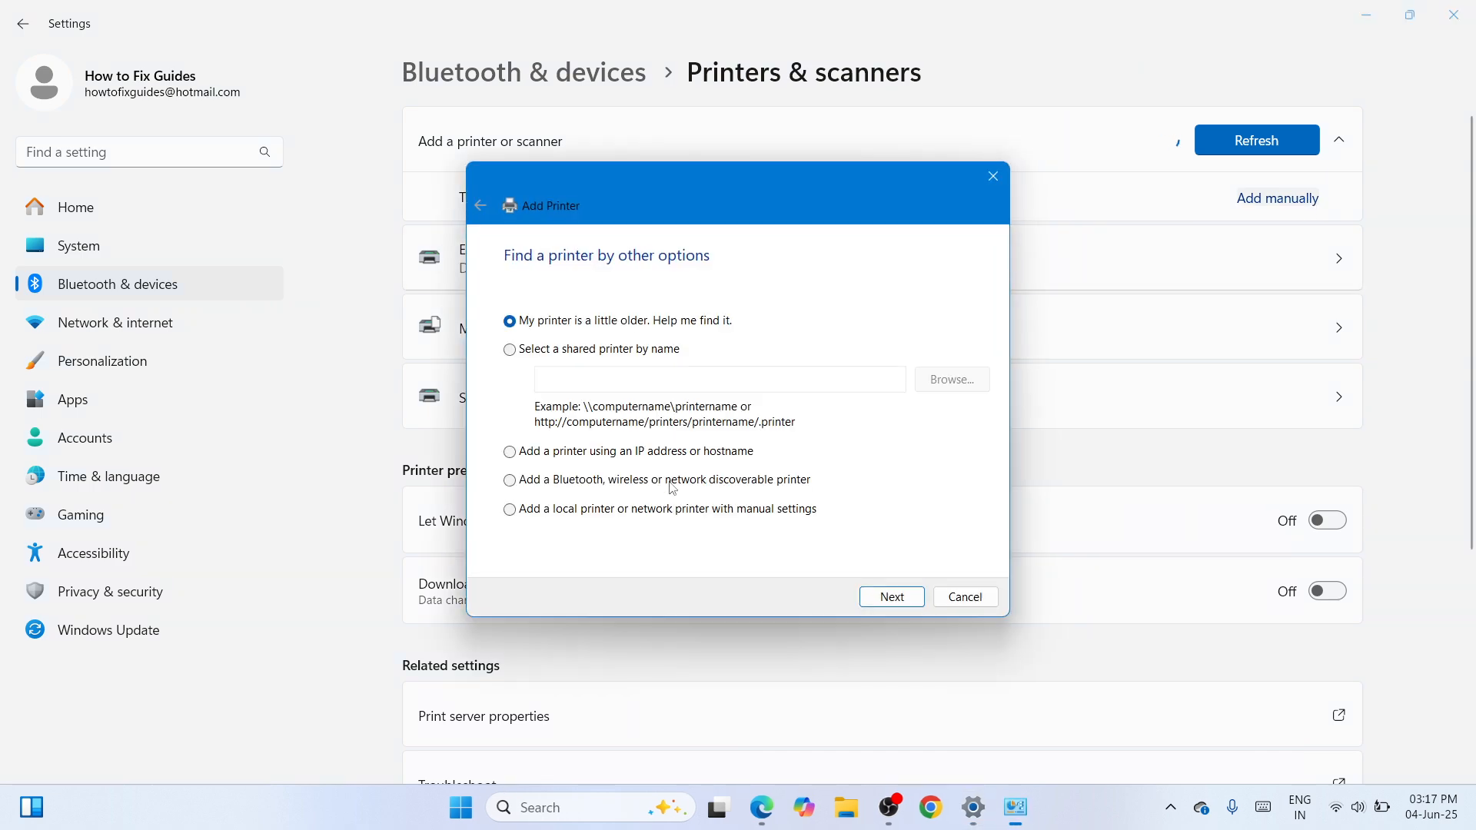
Choose to add a local printer with manual settings on the existing port USB001 (Virtual printer port for USB)
left_click(669, 509)
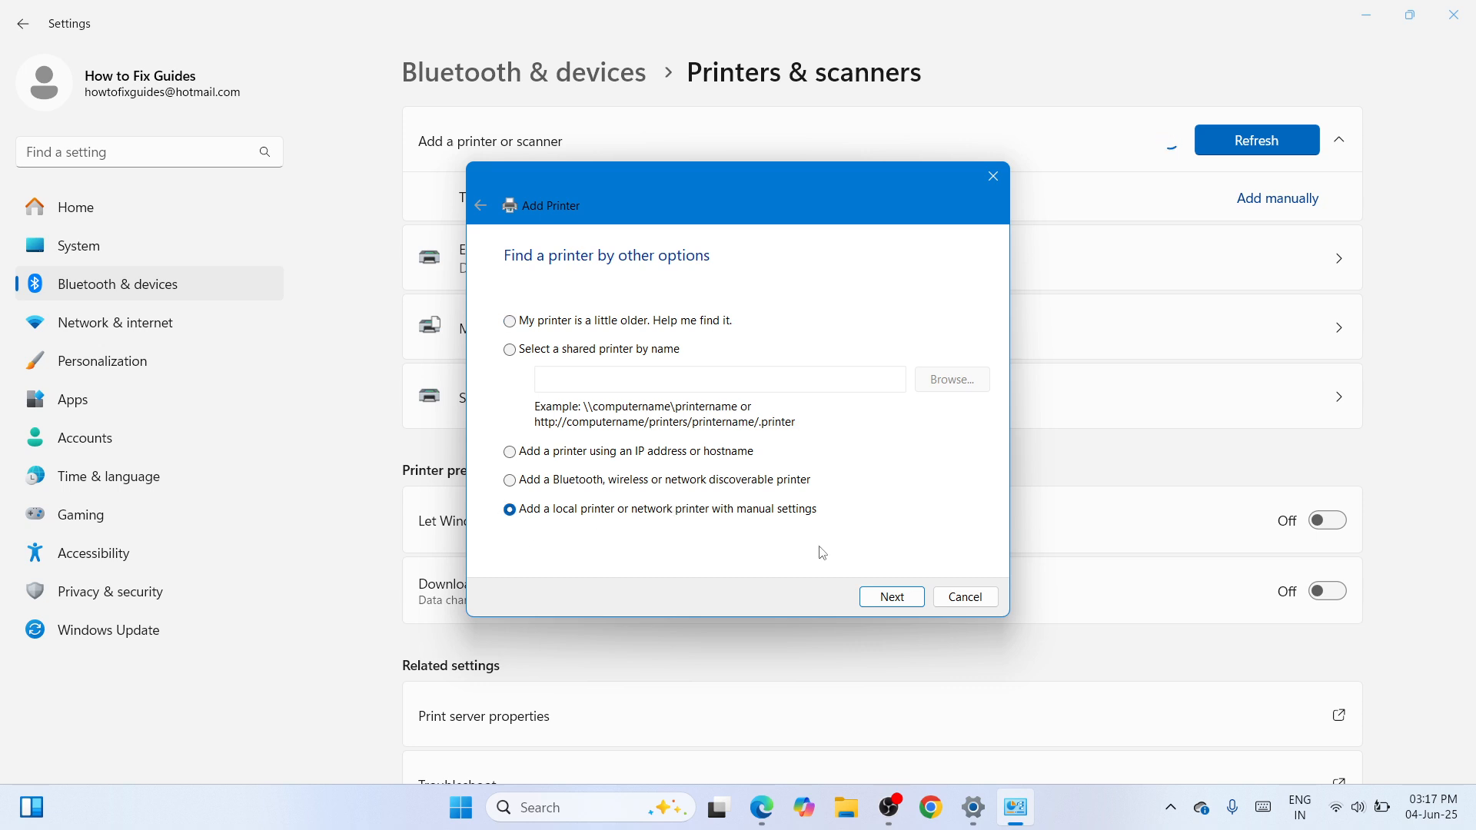
left_click(879, 603)
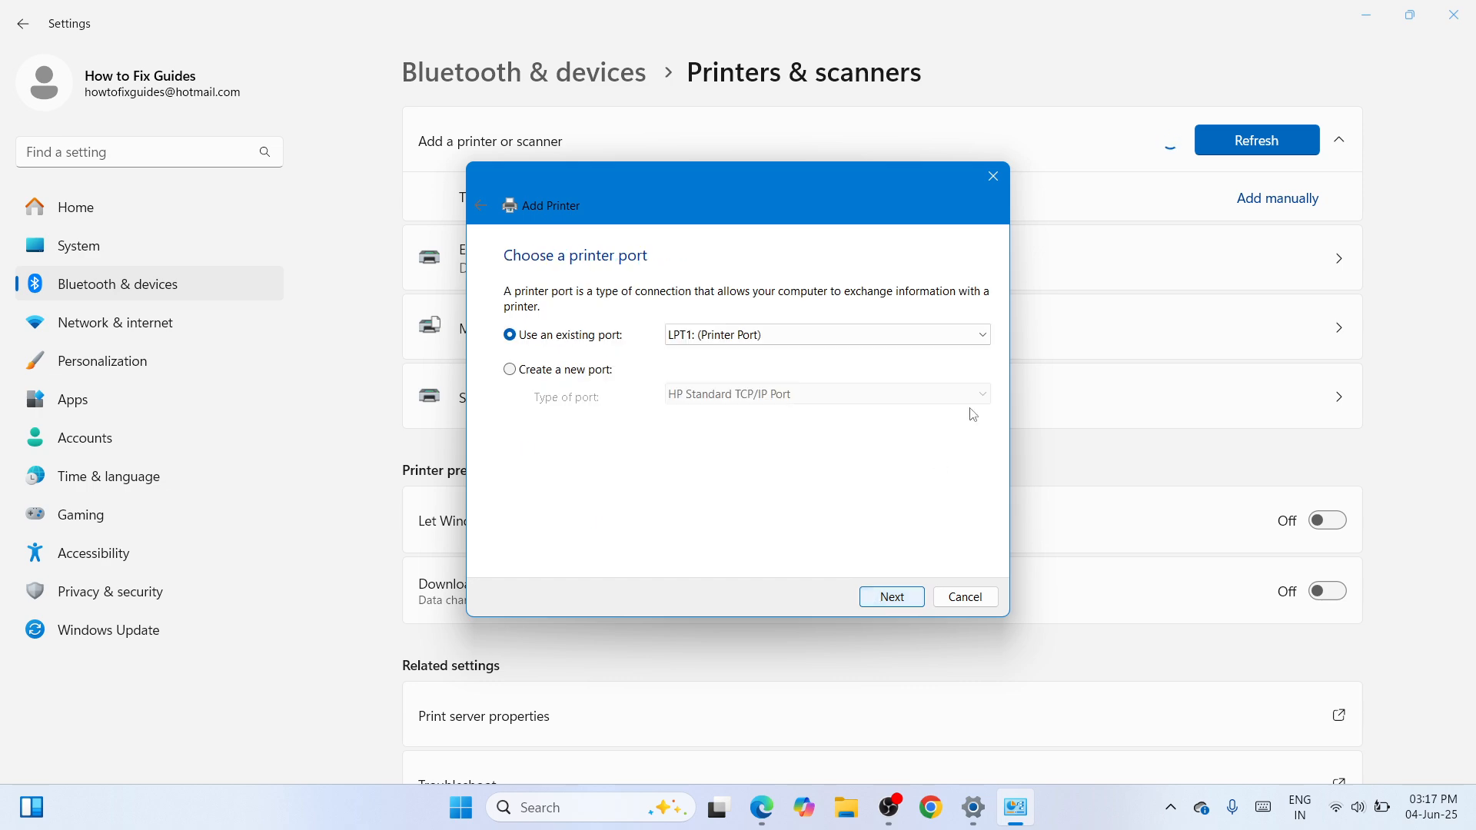
left_click(984, 335)
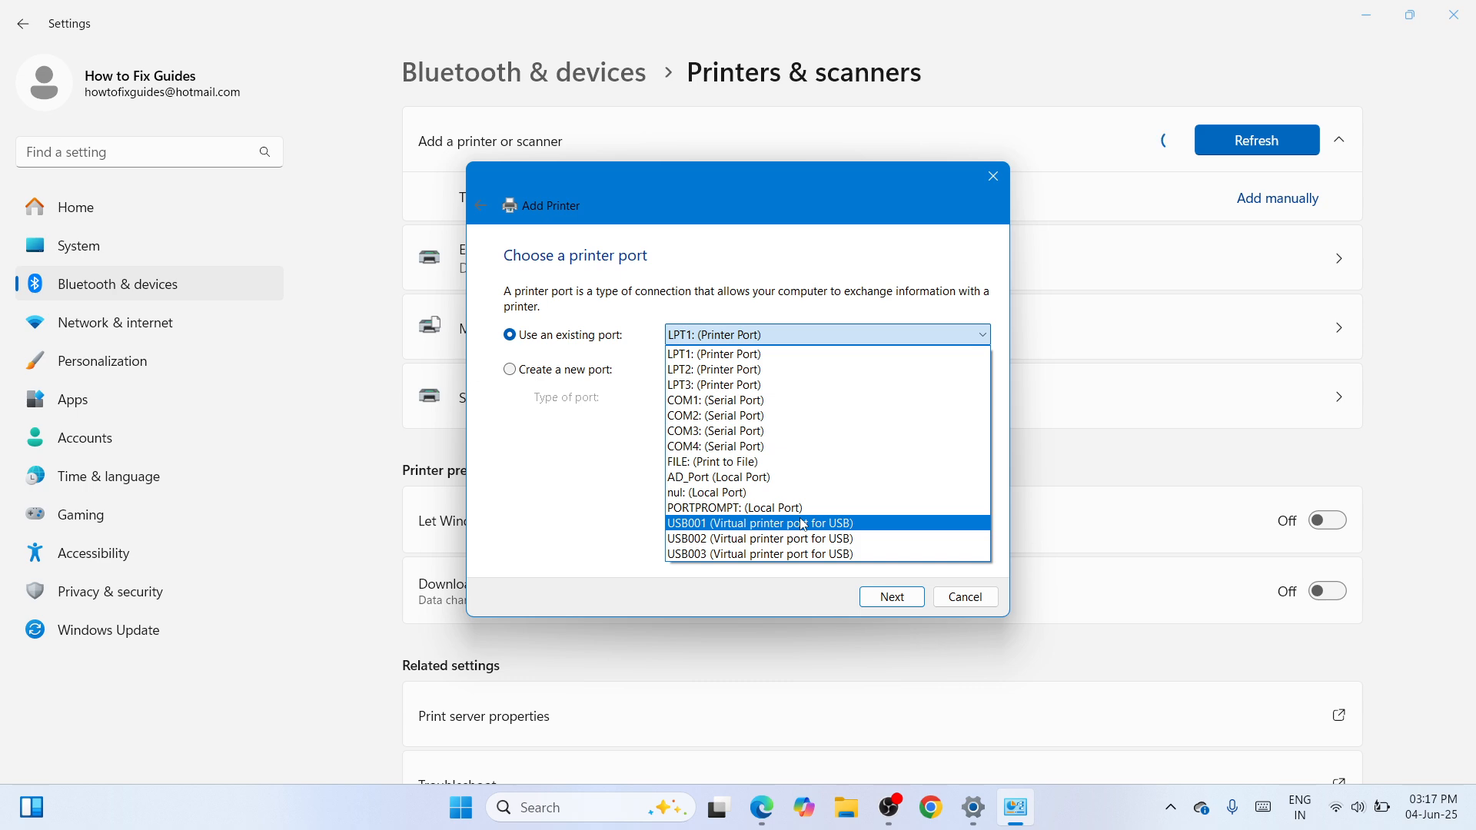
left_click(836, 524)
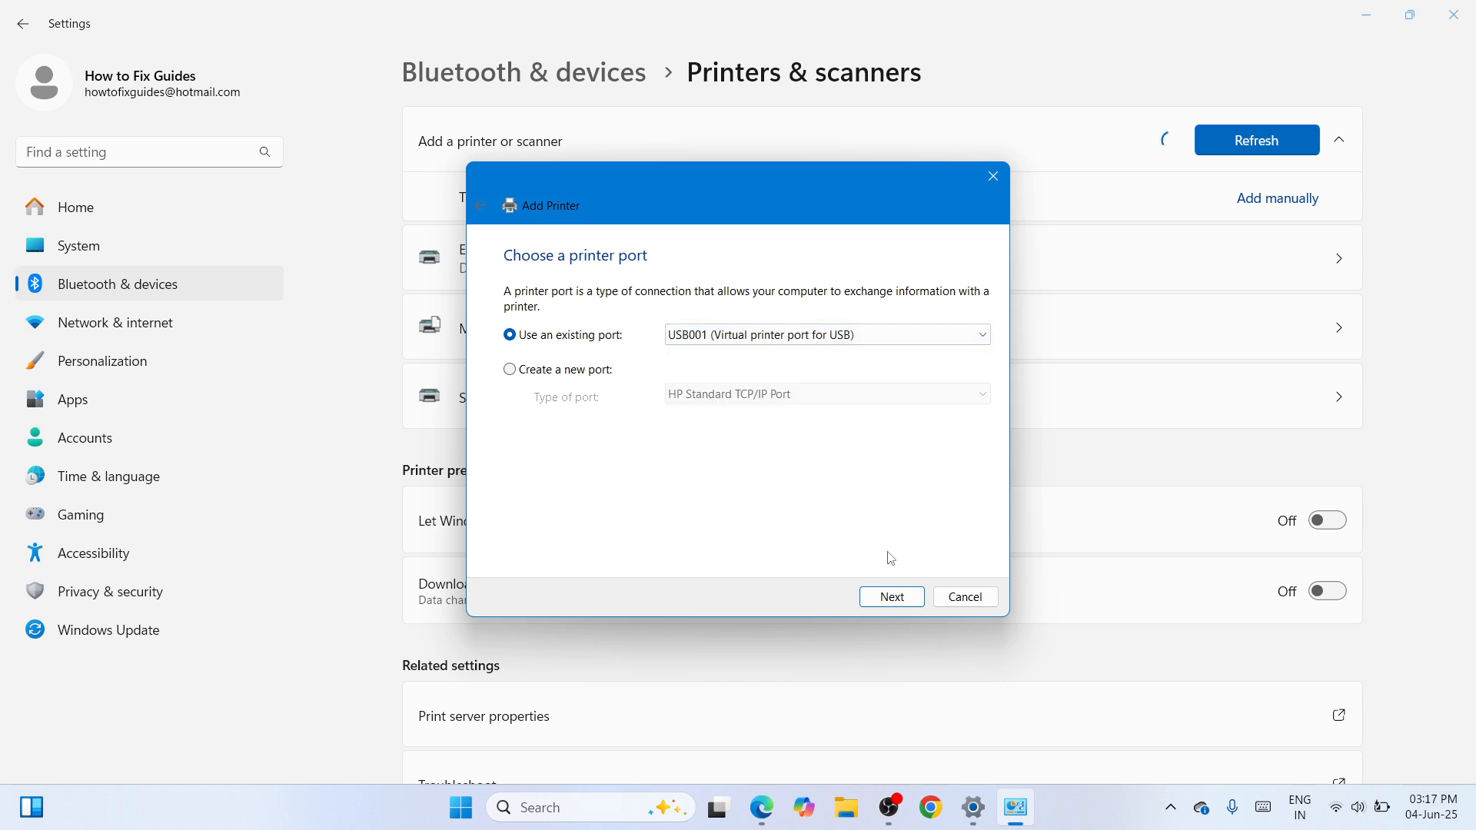
left_click(901, 596)
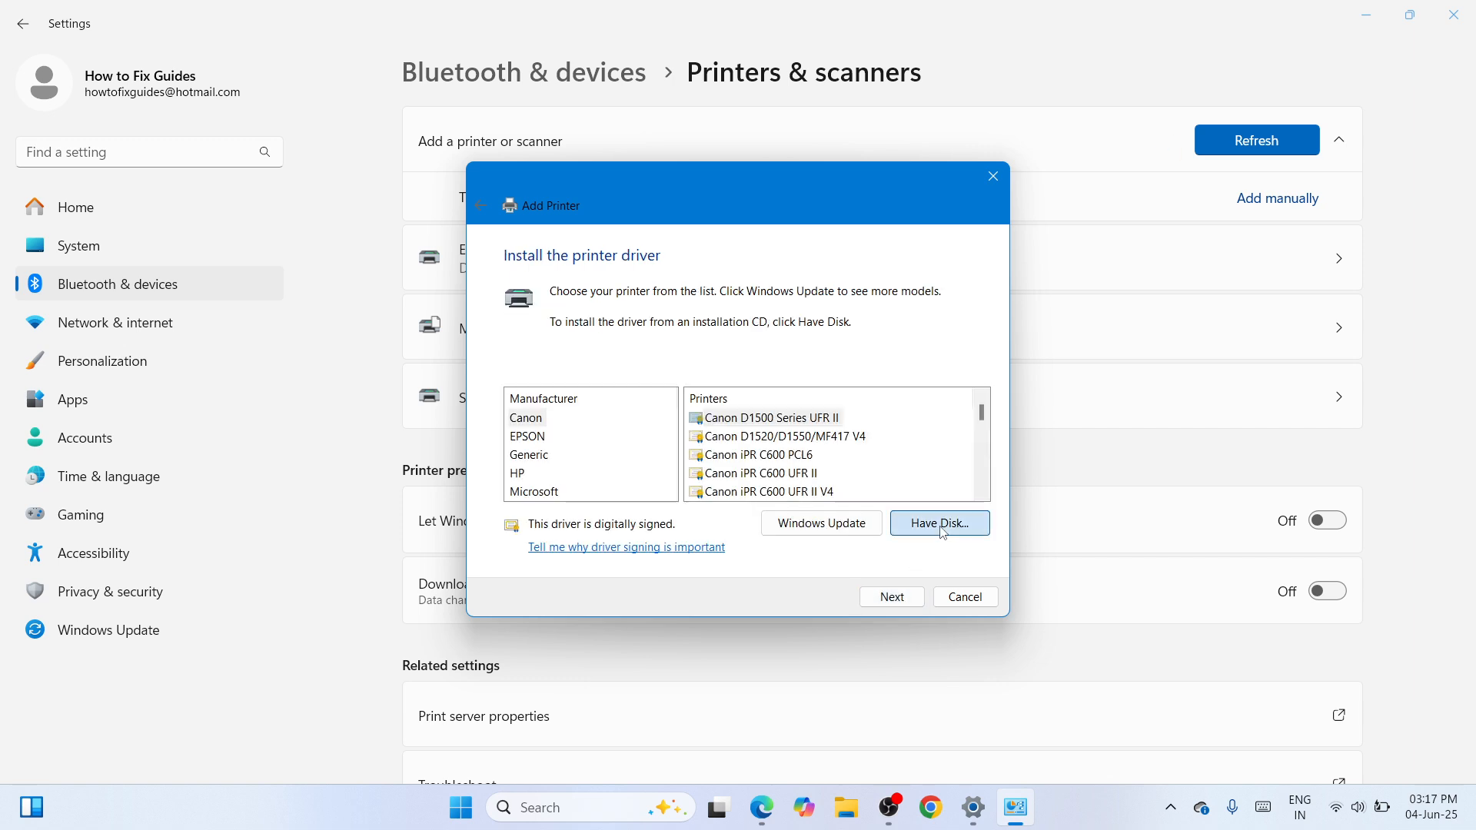
Choose Autorun.inf from the extracted hp_LJPM11-M13_Full_Solution folder on the desktop as the source for installing the driver from disk
left_click(941, 524)
left_click(885, 491)
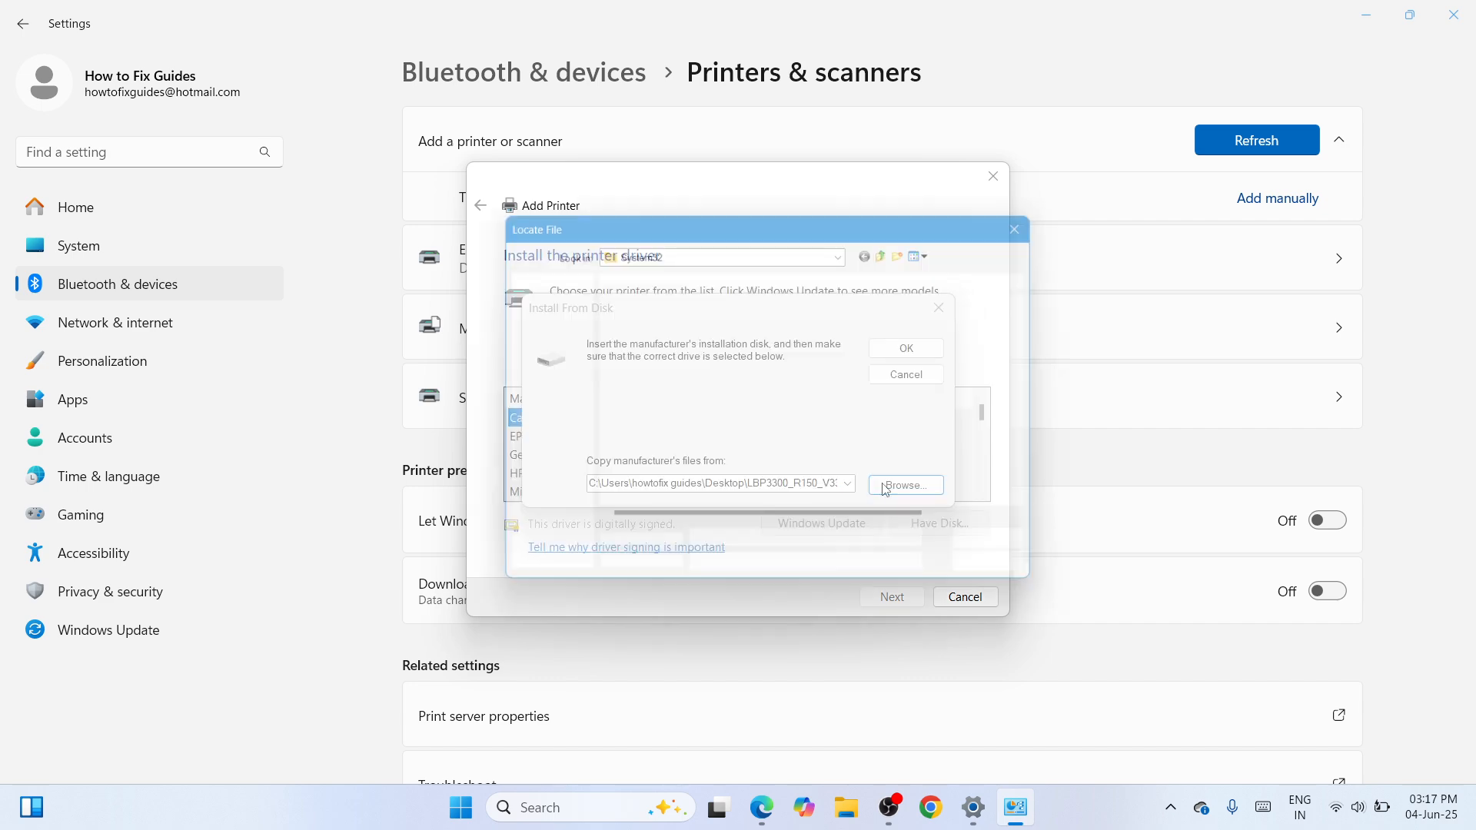
left_click(550, 364)
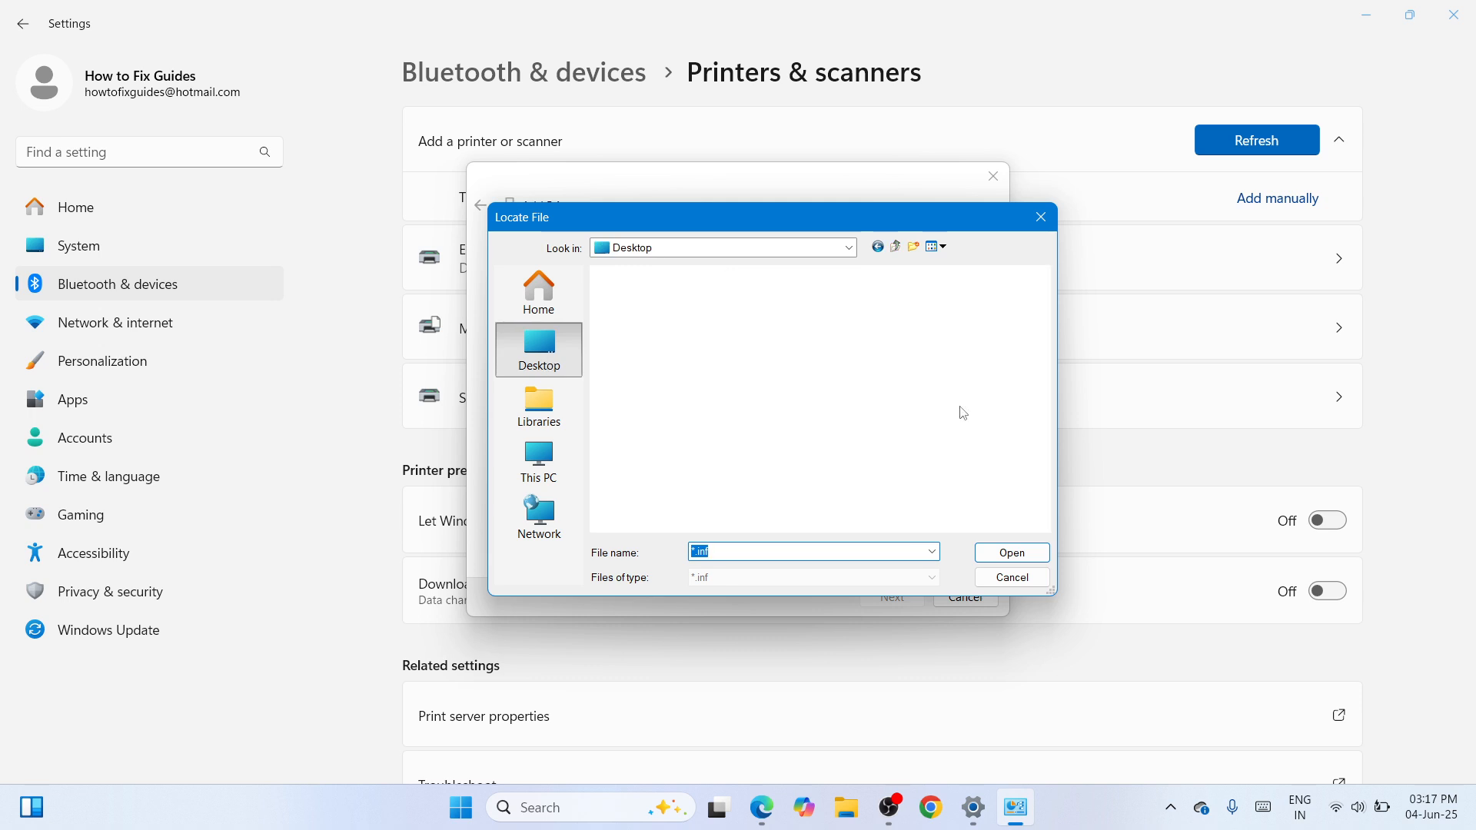
left_click_drag(1041, 392, 1043, 530)
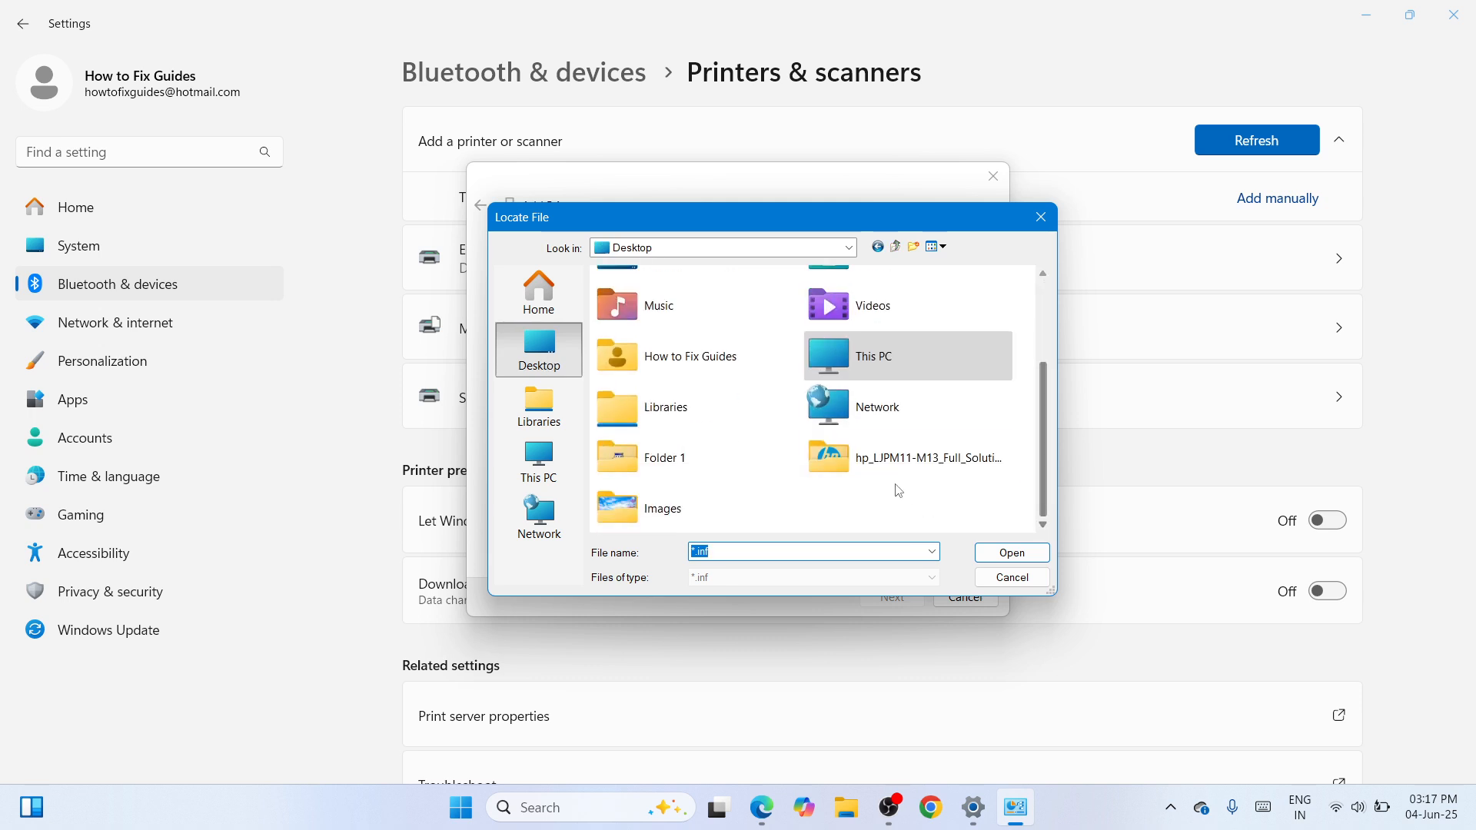
left_click(915, 476)
double_click(921, 477)
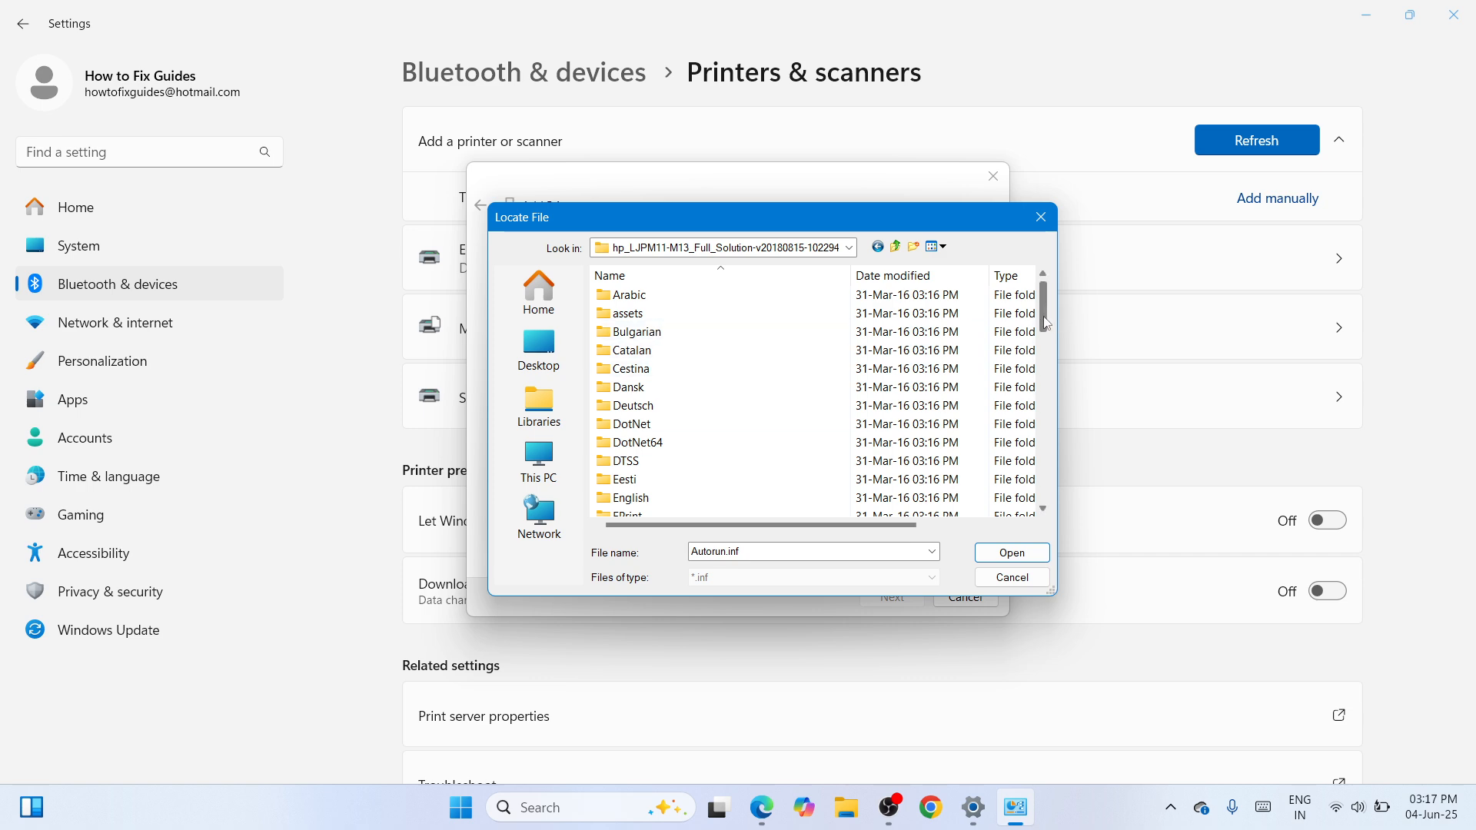
left_click_drag(1050, 321, 1037, 534)
left_click(769, 465)
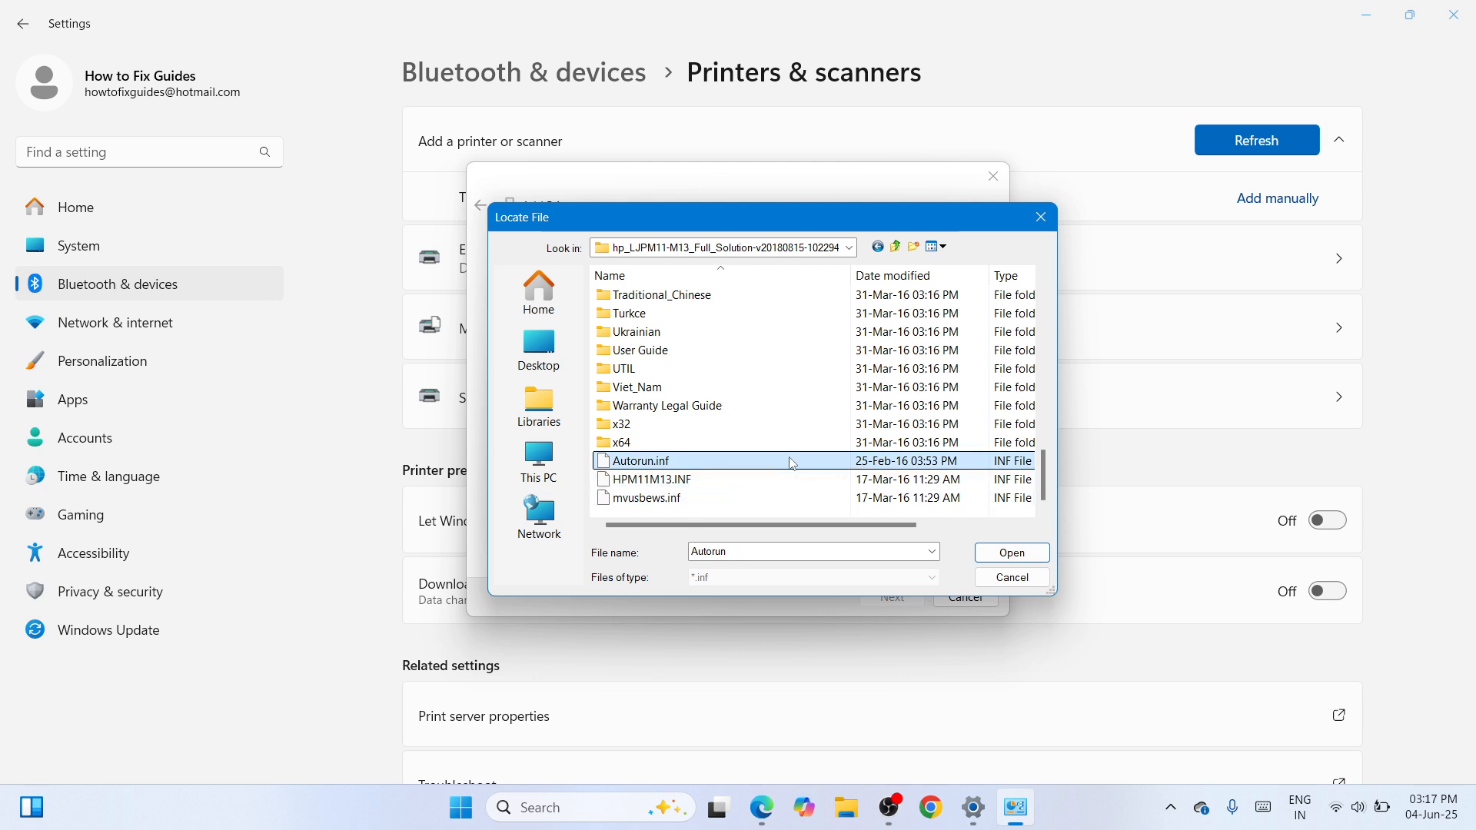
left_click(1010, 554)
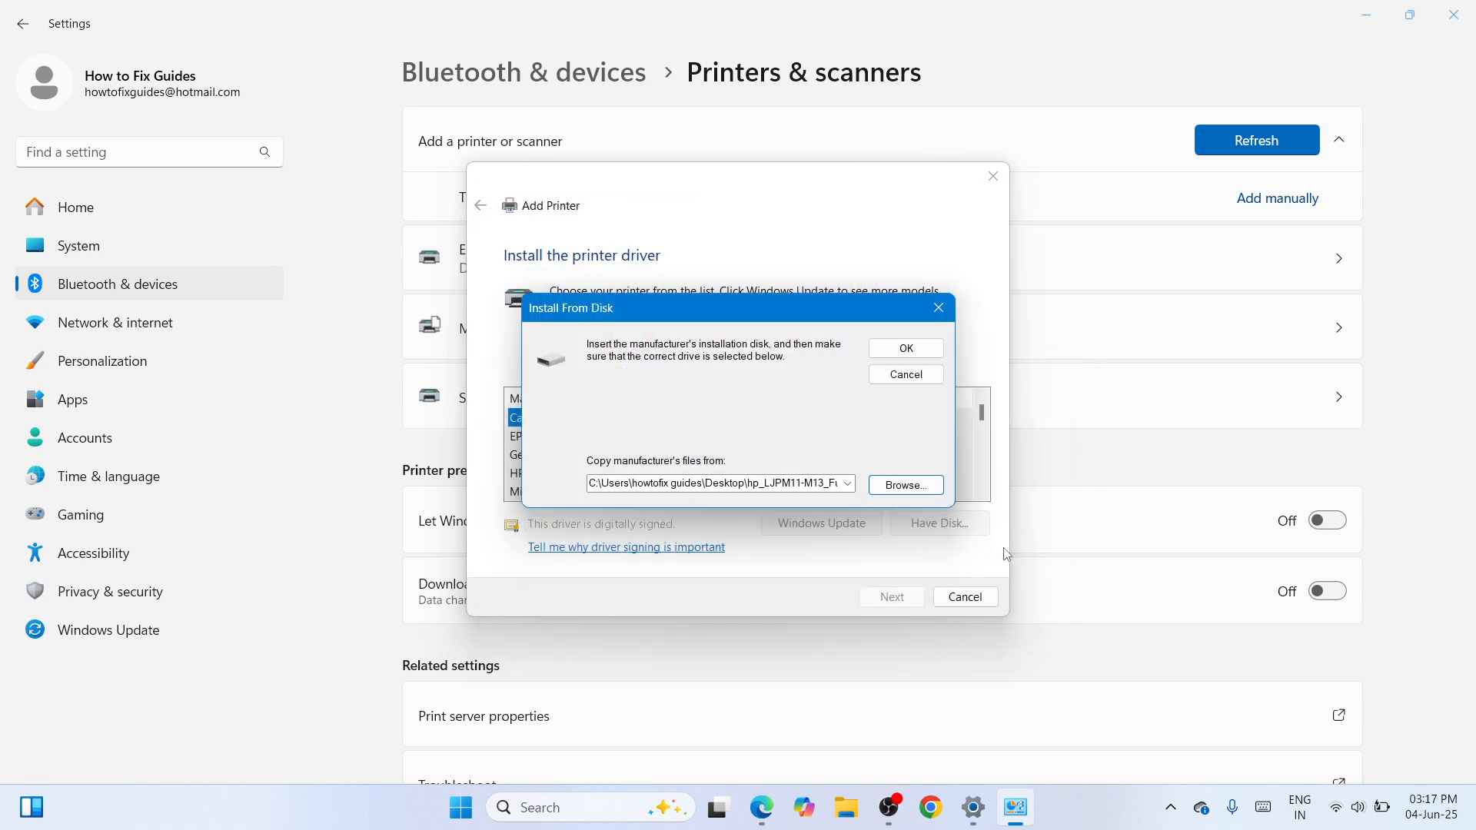
Install the HP LaserJet Pro M12a driver under the suggested printer name and finish adding it as a shared, non-default printer
left_click(907, 349)
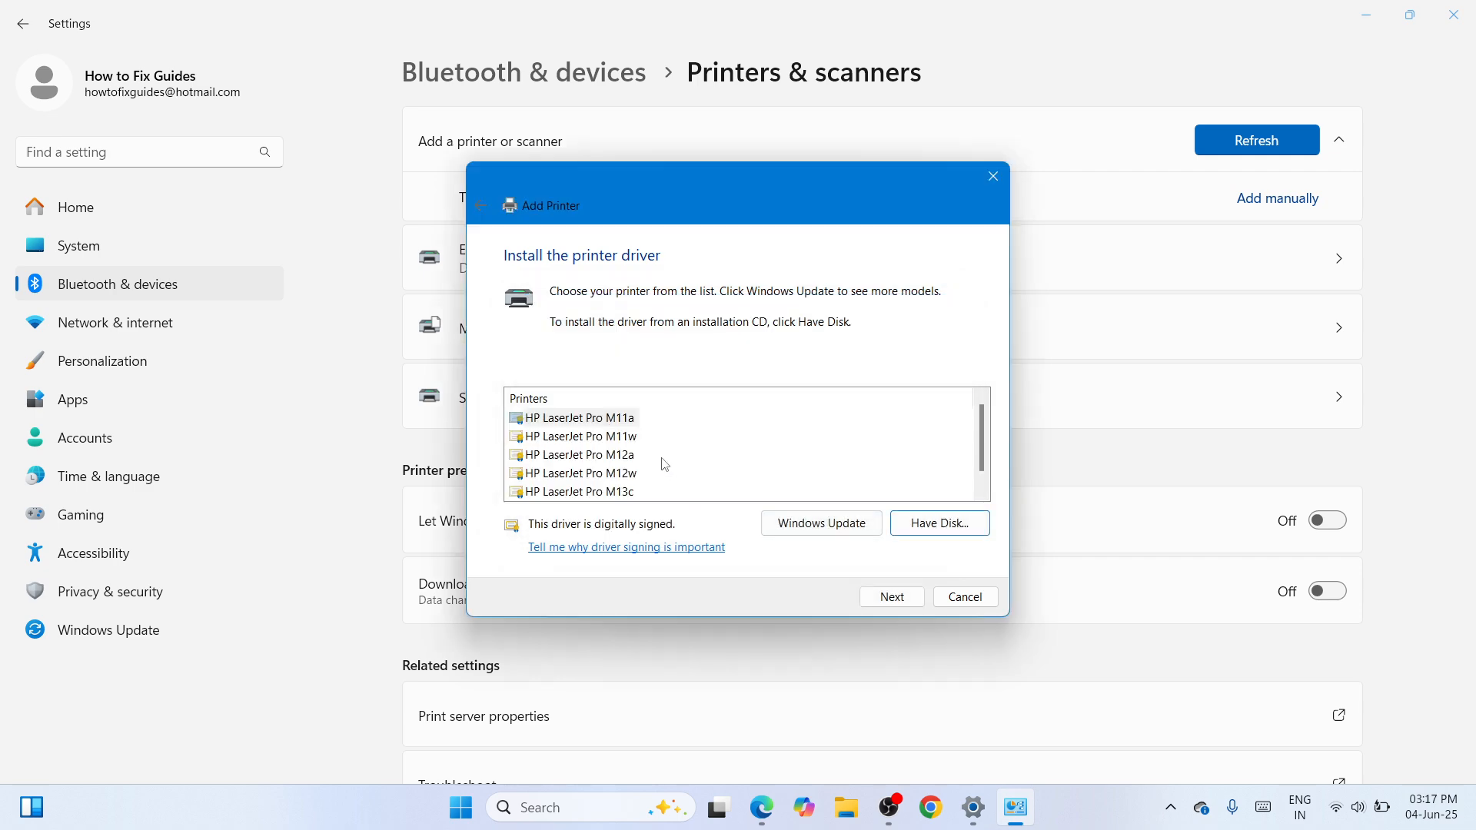
left_click(595, 457)
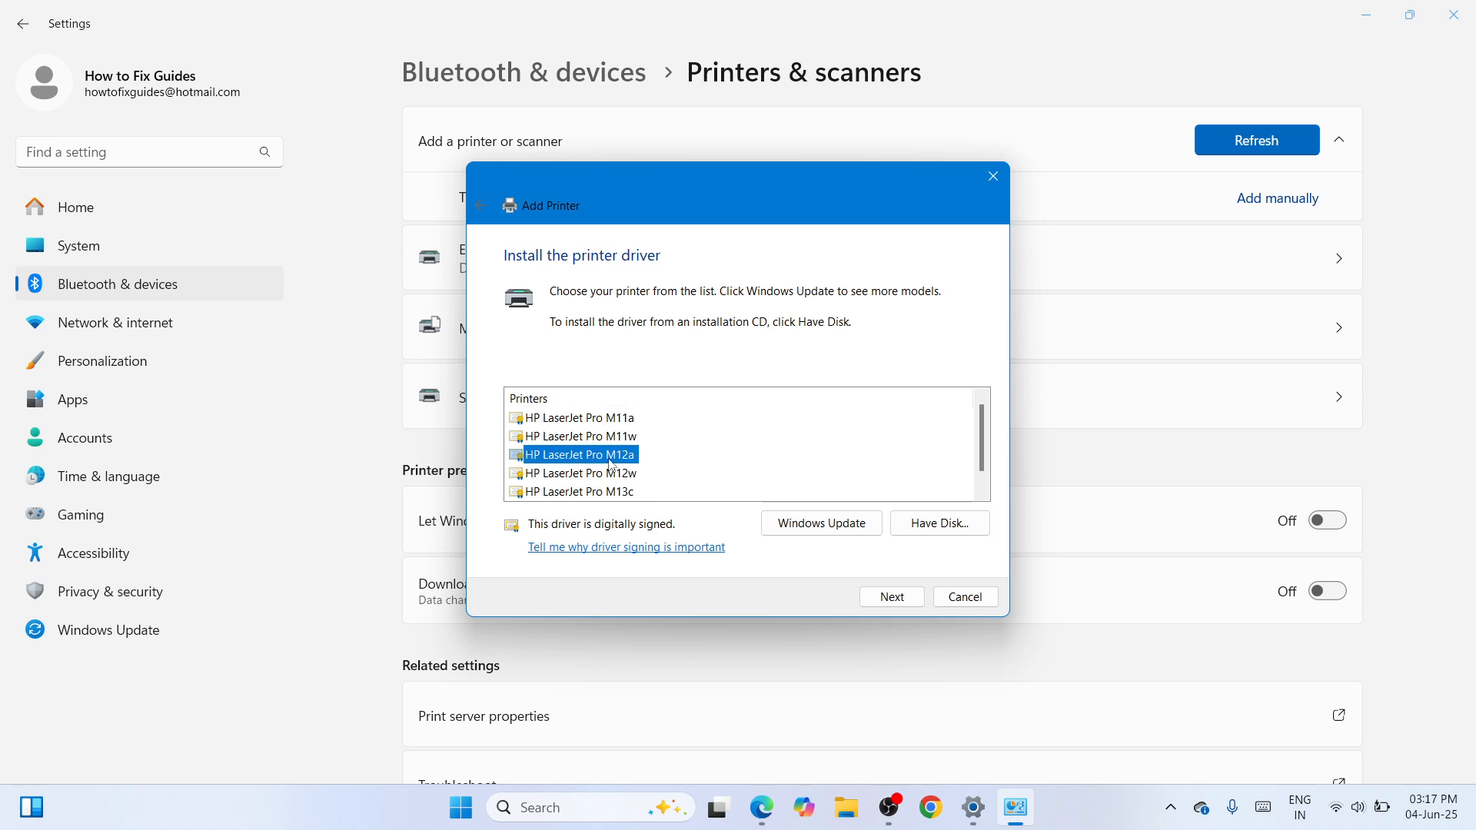
left_click(892, 596)
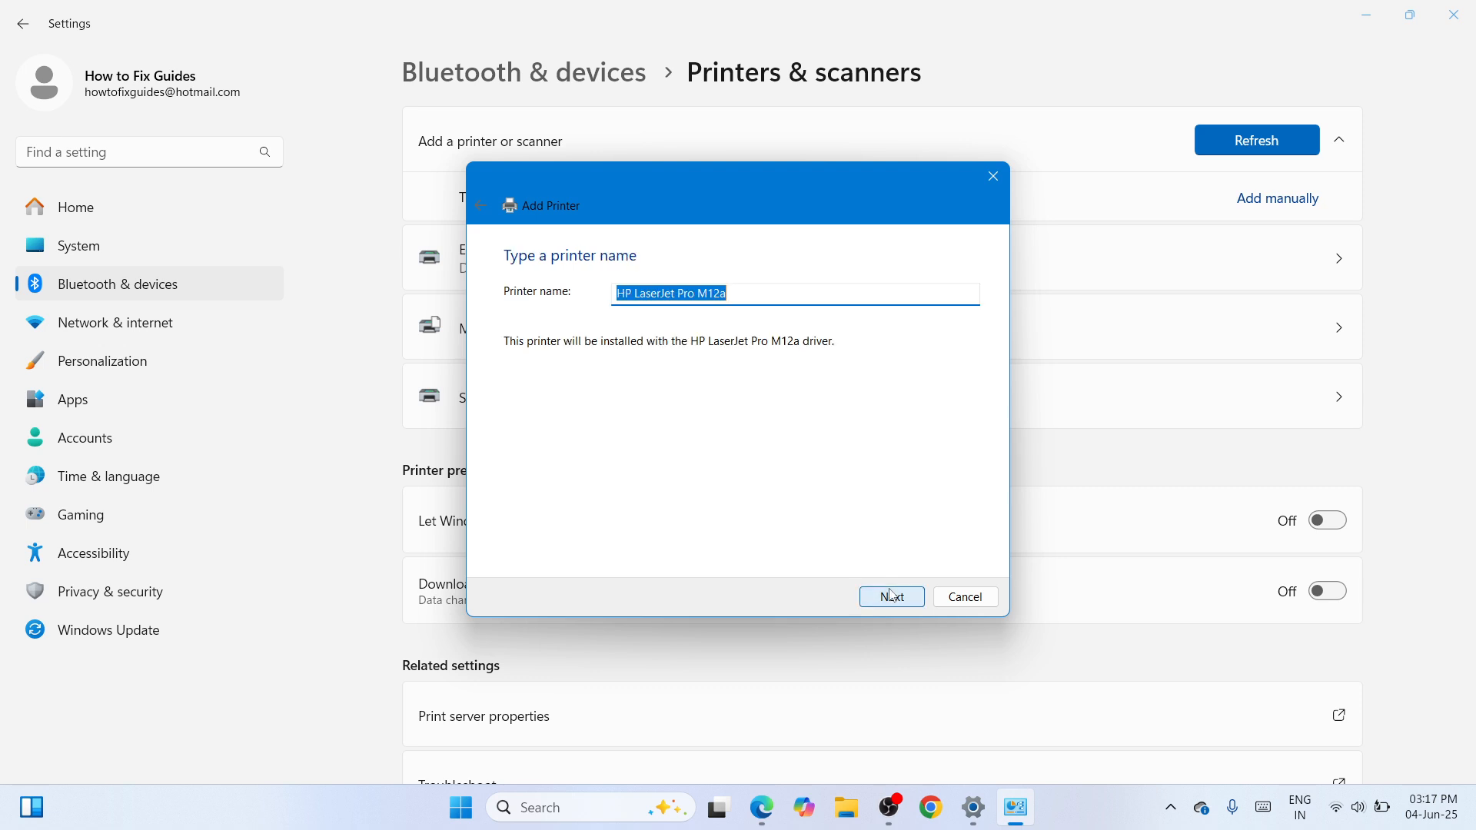
left_click(891, 596)
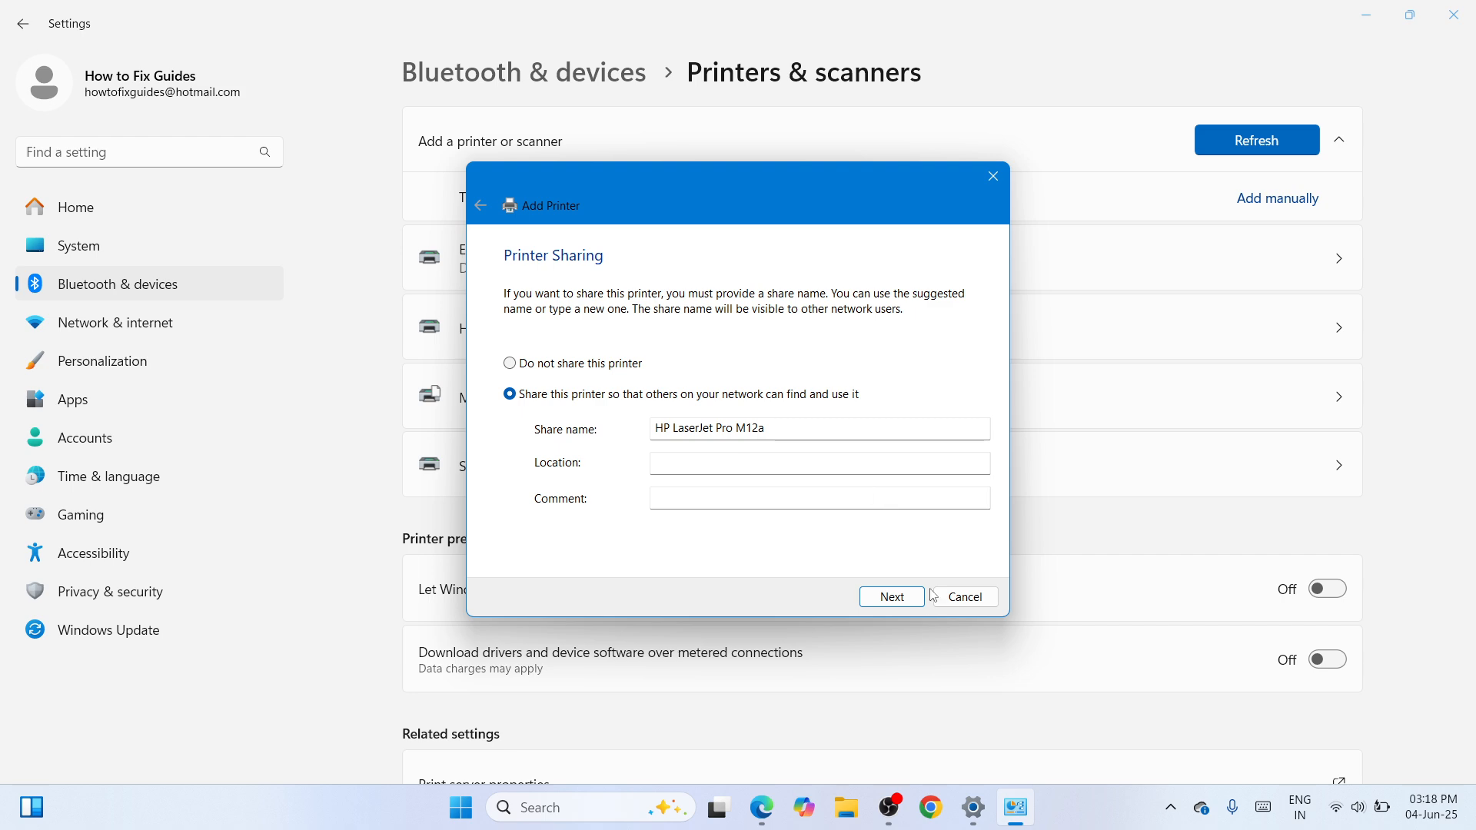
left_click(895, 601)
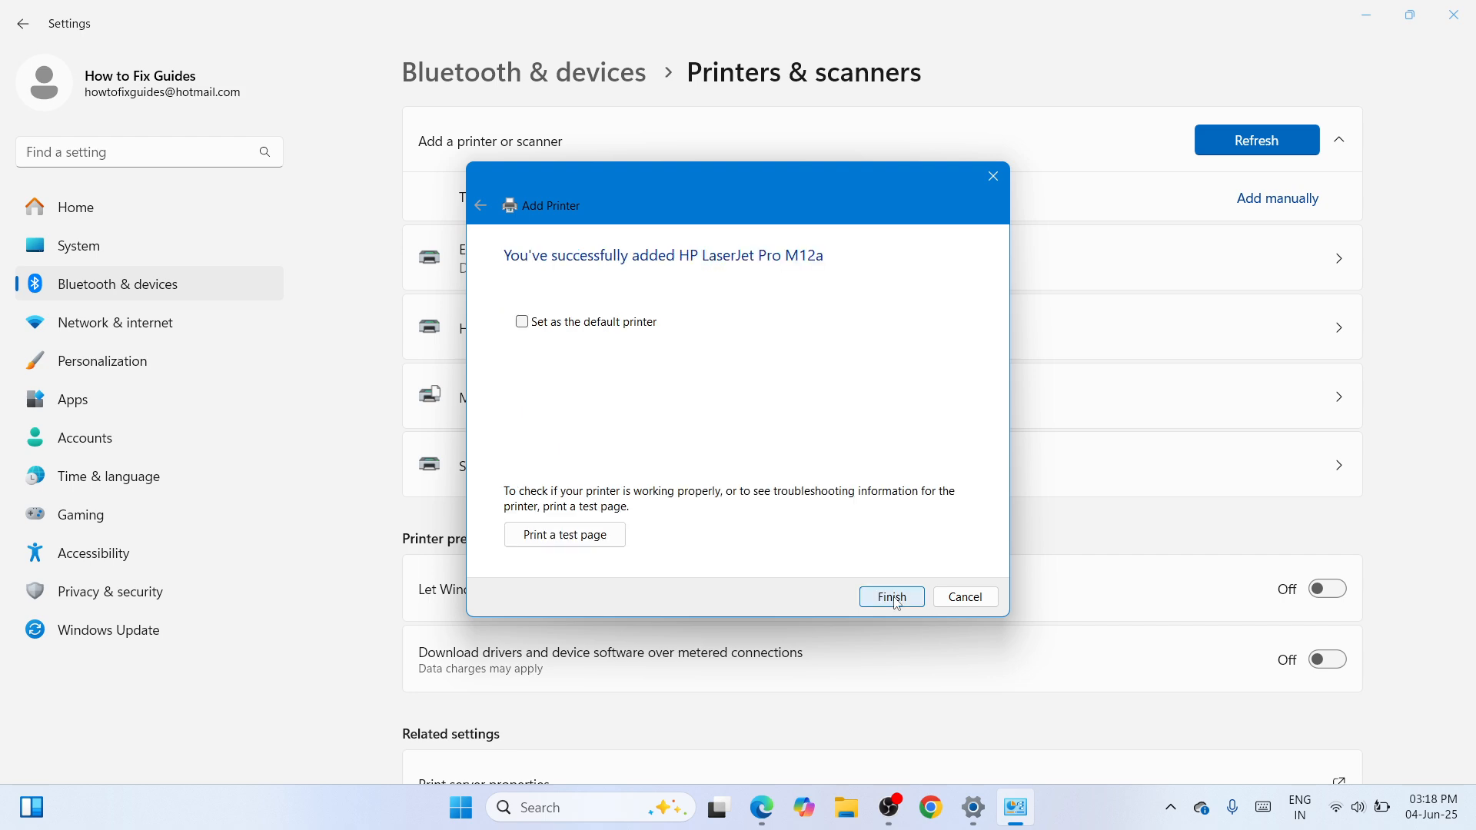
left_click(892, 597)
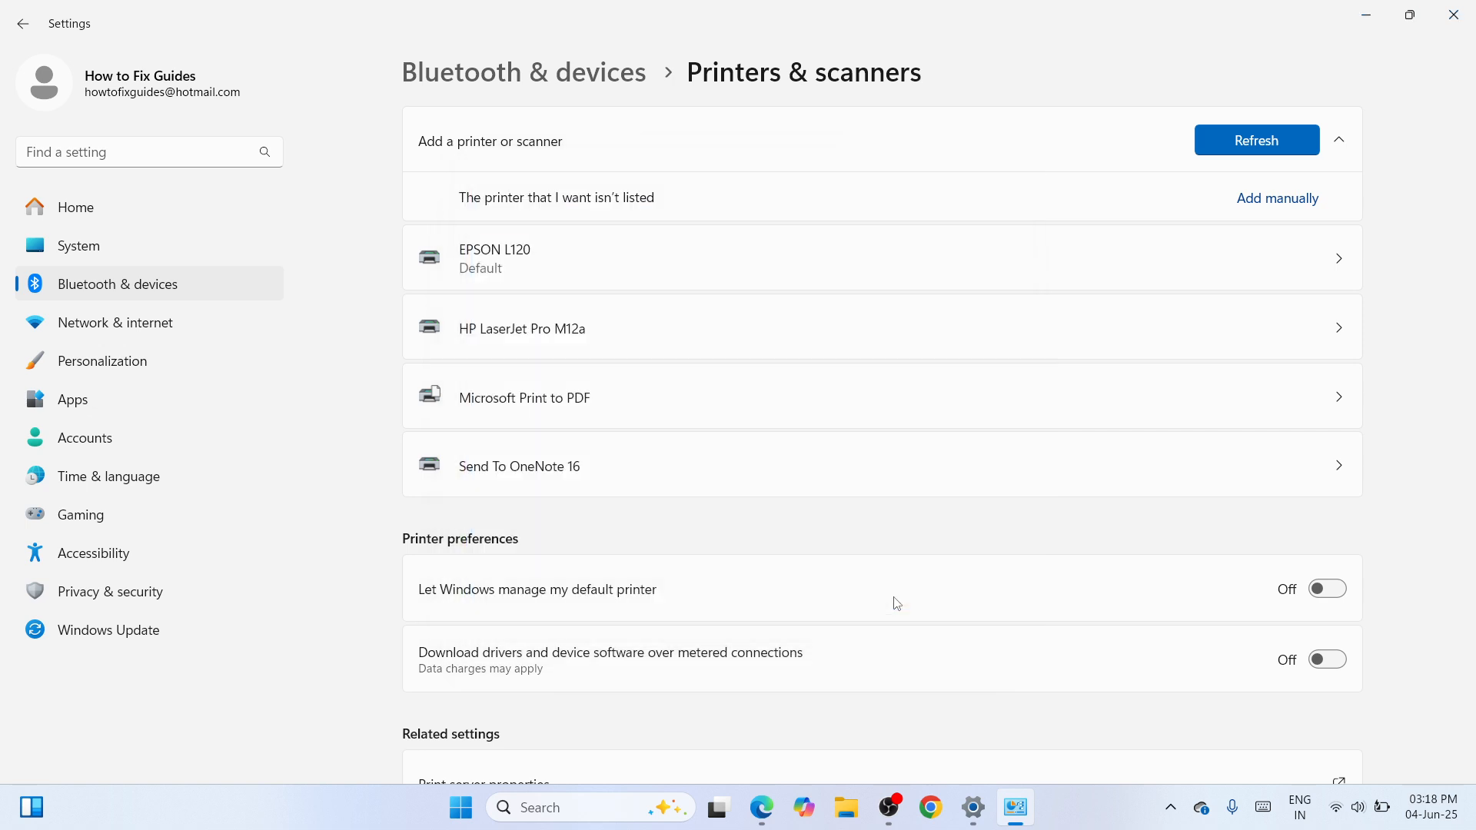
View the settings page of the newly added HP LaserJet Pro M12a, and minimize the Settings window
left_click(881, 344)
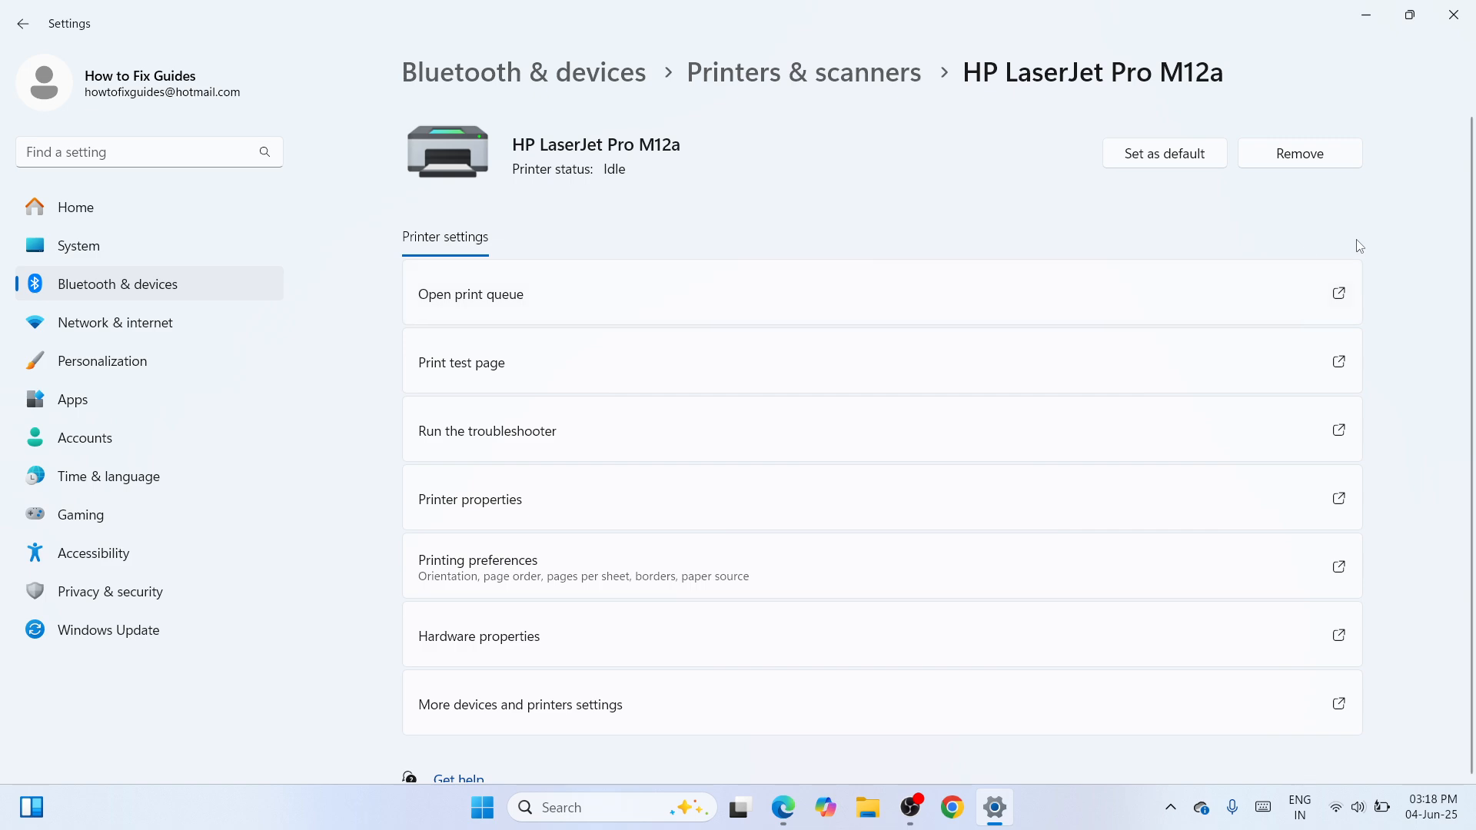
left_click(1353, 11)
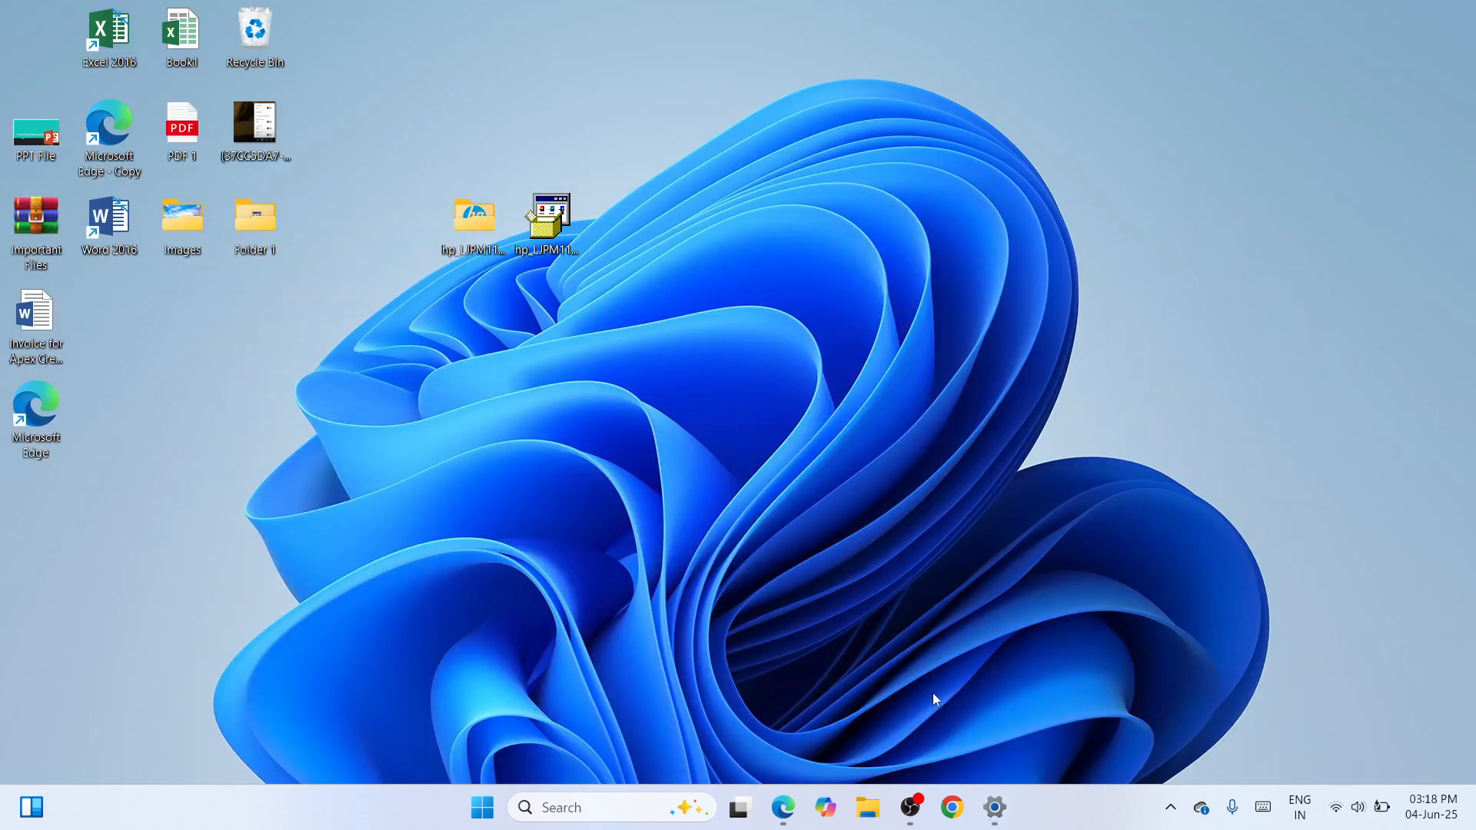
left_click(912, 819)
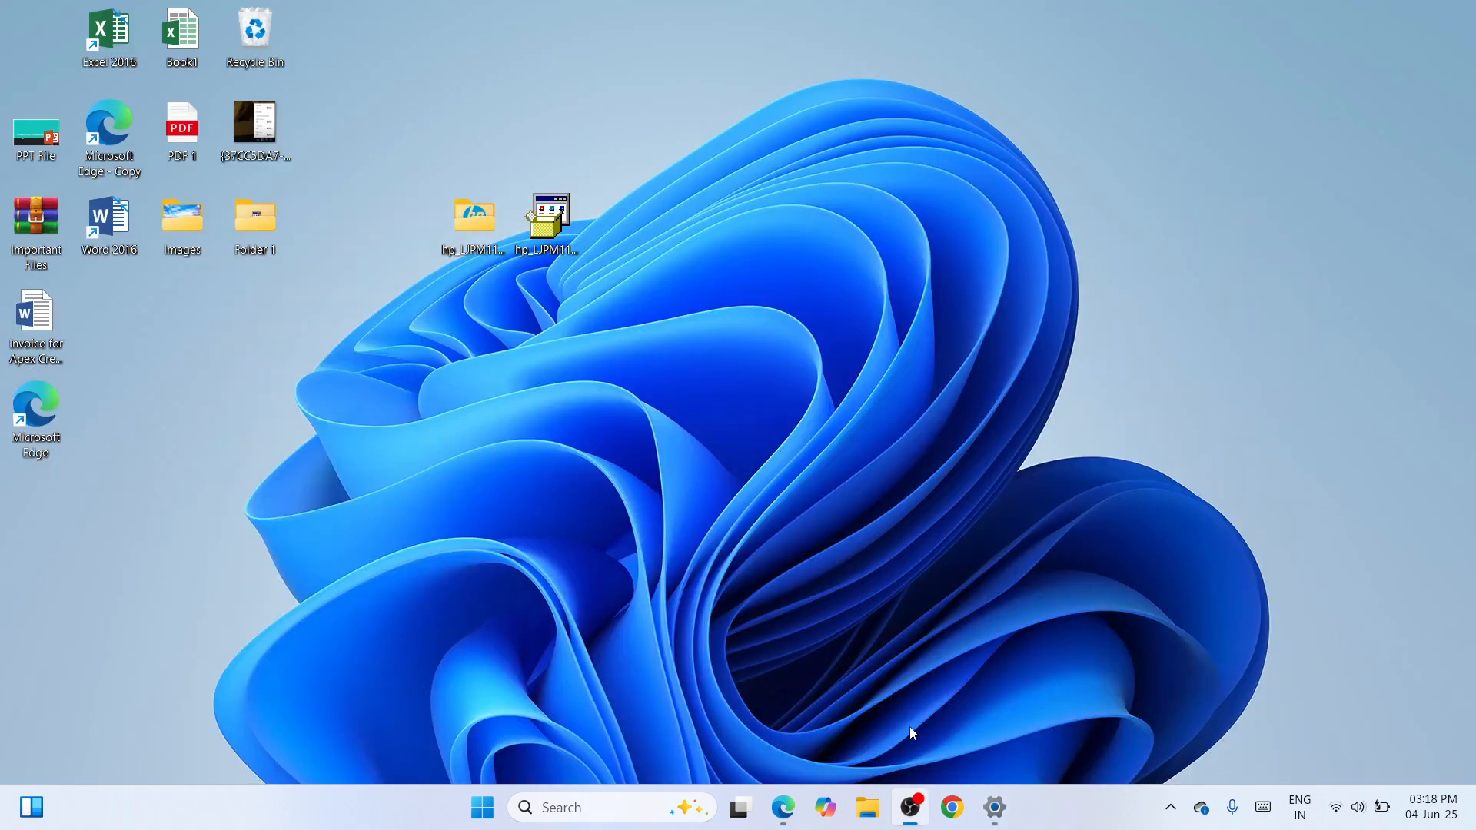